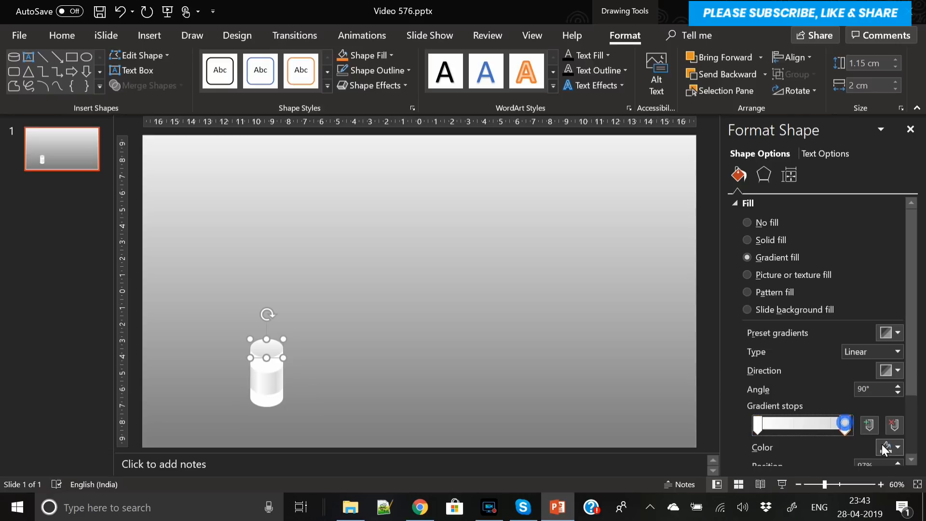
Step: Recolour the last gradient stop of the cylinder's top ellipse light grey, keeping the linear gradient running downward at 90°
{"action": "left_click", "coordinate": [816, 356]}
{"action": "left_click", "coordinate": [897, 352]}
{"action": "left_click", "coordinate": [896, 353]}
{"action": "left_click", "coordinate": [892, 371]}
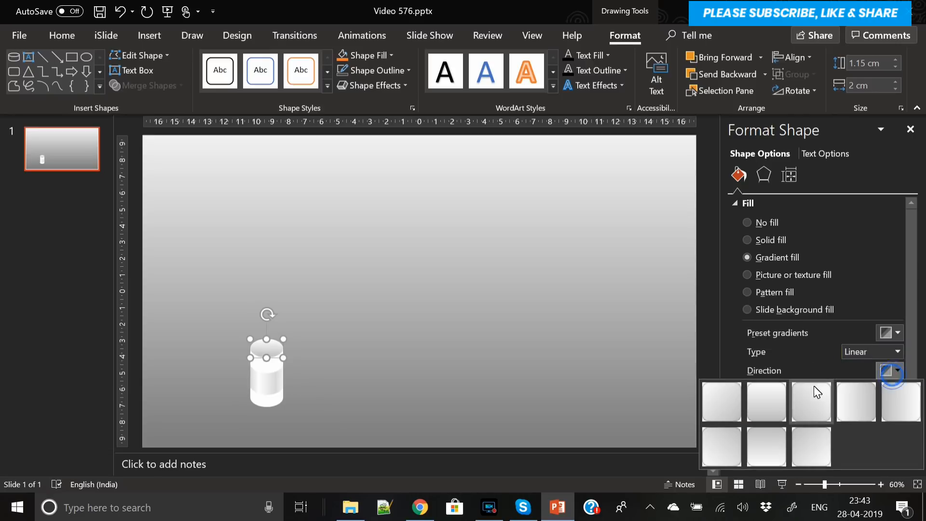
{"action": "left_click", "coordinate": [768, 405]}
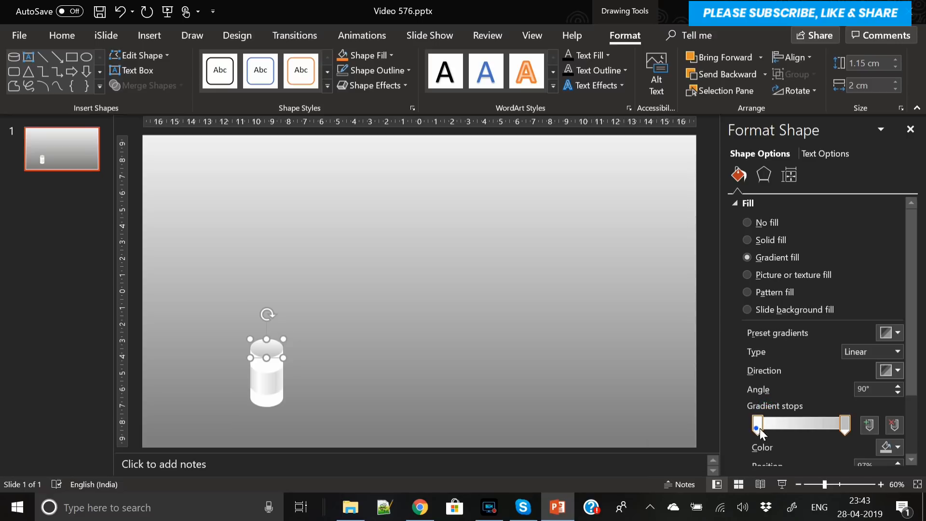
Step: Move the top ellipse's white gradient stop to 45% and set the gradient to run diagonally at 45°
{"action": "left_click_drag", "start_coordinate": [757, 429], "coordinate": [797, 428]}
{"action": "left_click", "coordinate": [888, 373]}
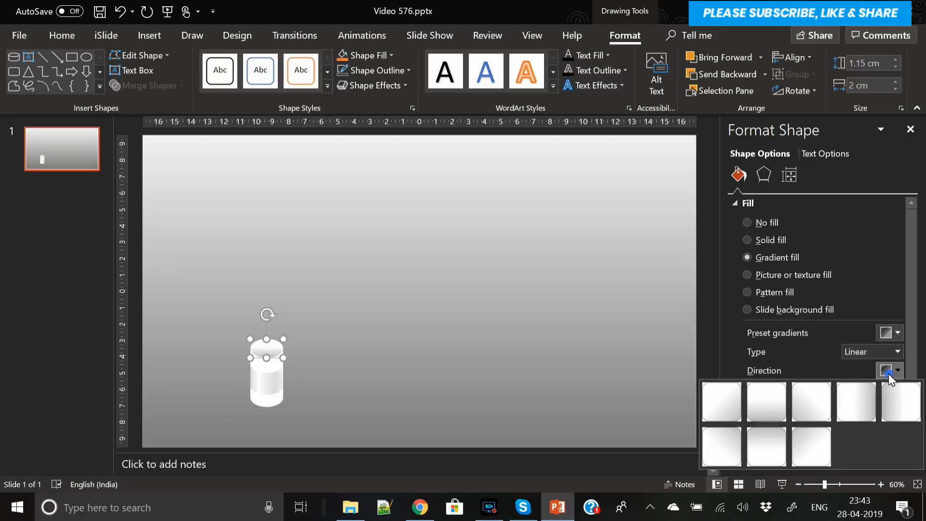
{"action": "left_click", "coordinate": [725, 400]}
{"action": "left_click", "coordinate": [481, 380]}
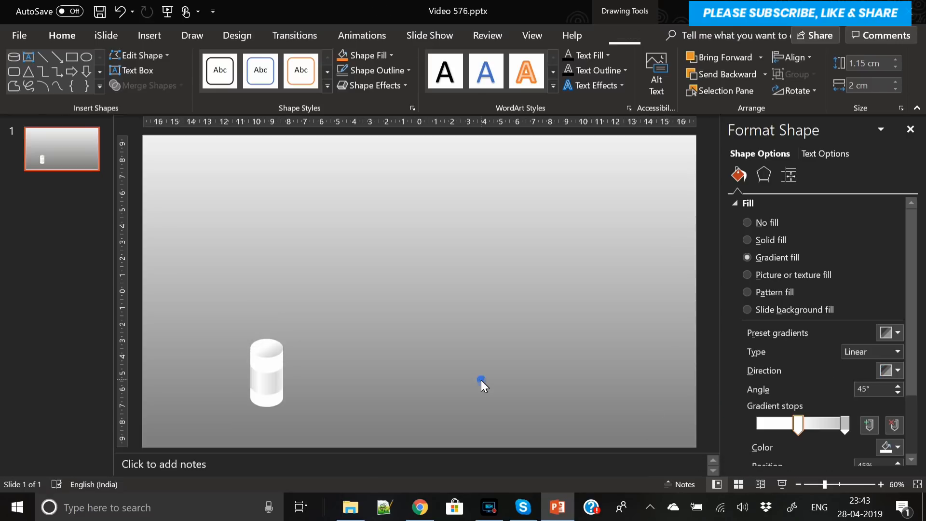
Step: Shift the two inner gradient stops of the cylinder's shaded lower band toward the end of the gradient
{"action": "left_click", "coordinate": [268, 389]}
{"action": "left_click_drag", "start_coordinate": [783, 428], "coordinate": [835, 435]}
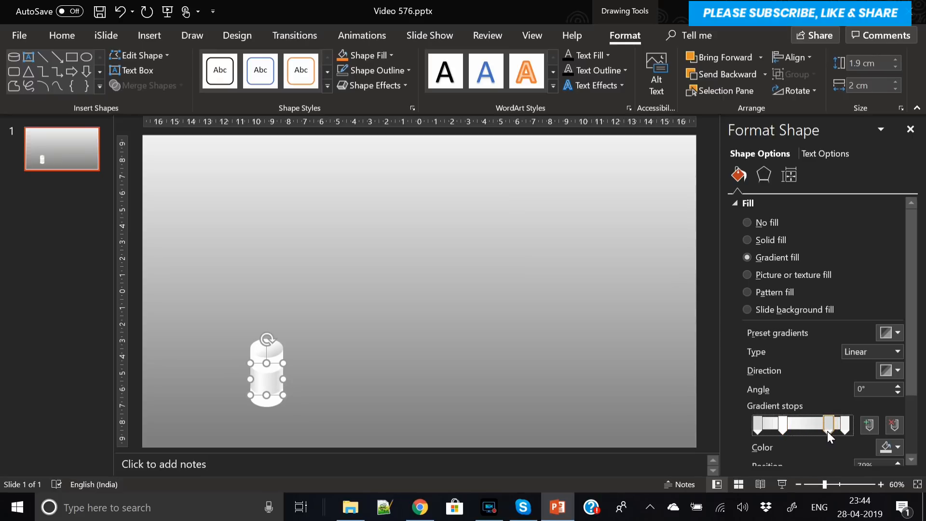
{"action": "left_click_drag", "start_coordinate": [785, 430], "coordinate": [791, 430]}
{"action": "left_click", "coordinate": [557, 381]}
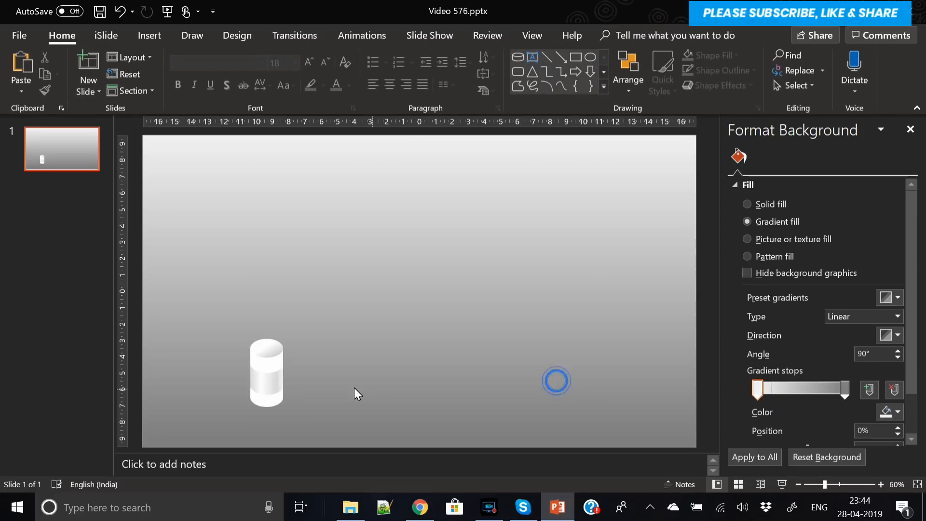
Step: Draw a rectangle about 7.38 cm high and 2 cm wide standing on the cylinder, matching its width
{"action": "left_click", "coordinate": [149, 35]}
{"action": "left_click", "coordinate": [233, 73]}
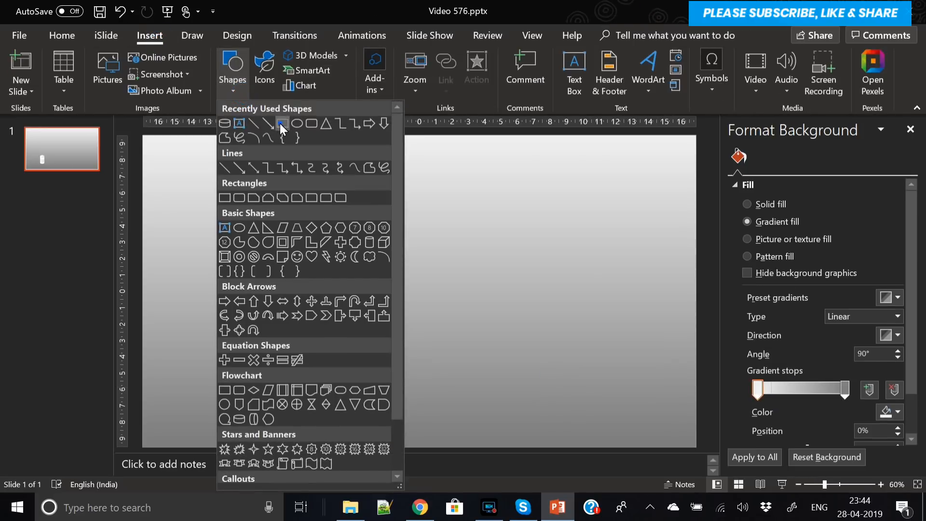
{"action": "left_click", "coordinate": [281, 123]}
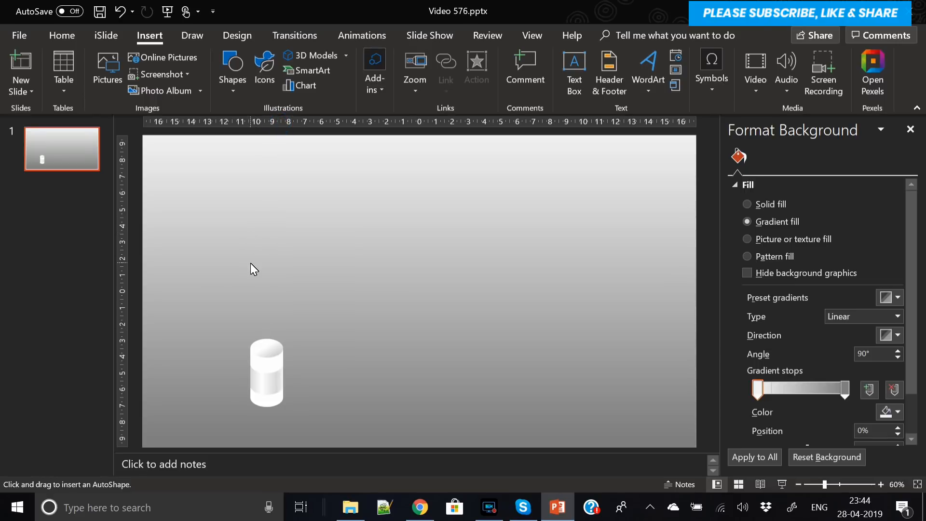
{"action": "left_click", "coordinate": [250, 227]}
{"action": "left_click_drag", "start_coordinate": [255, 258], "coordinate": [283, 348]}
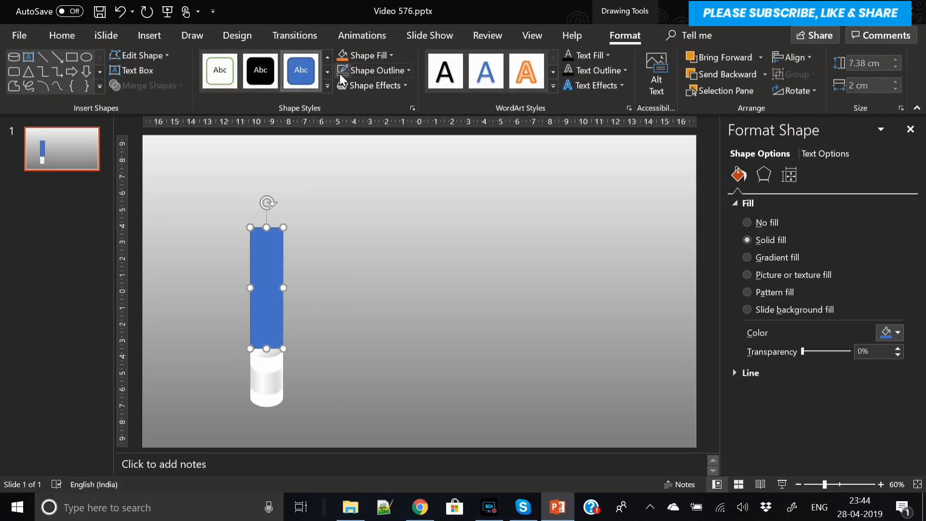
Step: Move the blue rectangle aside and make the cylinder taller by raising its top ellipse and stretching the white body to meet it
{"action": "left_click_drag", "start_coordinate": [271, 248], "coordinate": [487, 346]}
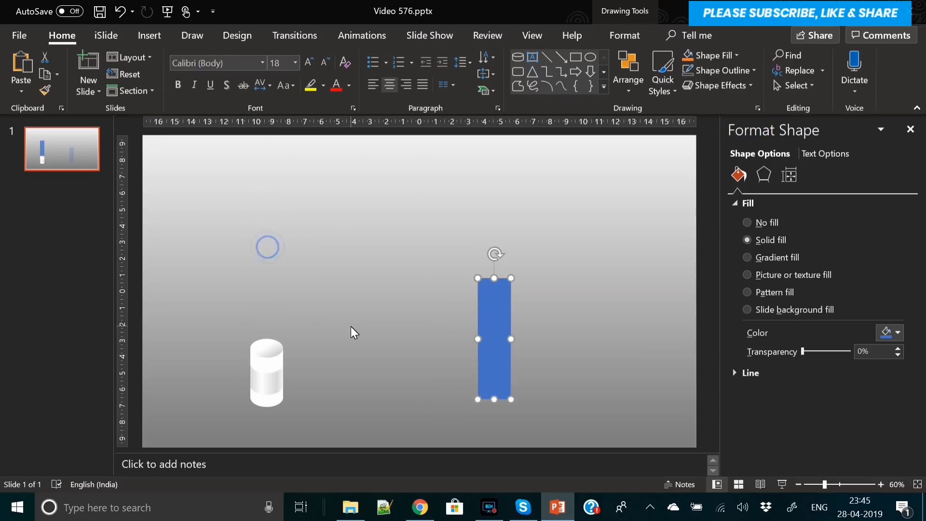
{"action": "left_click", "coordinate": [264, 349]}
{"action": "left_click_drag", "start_coordinate": [264, 349], "coordinate": [262, 327]}
{"action": "left_click", "coordinate": [265, 353]}
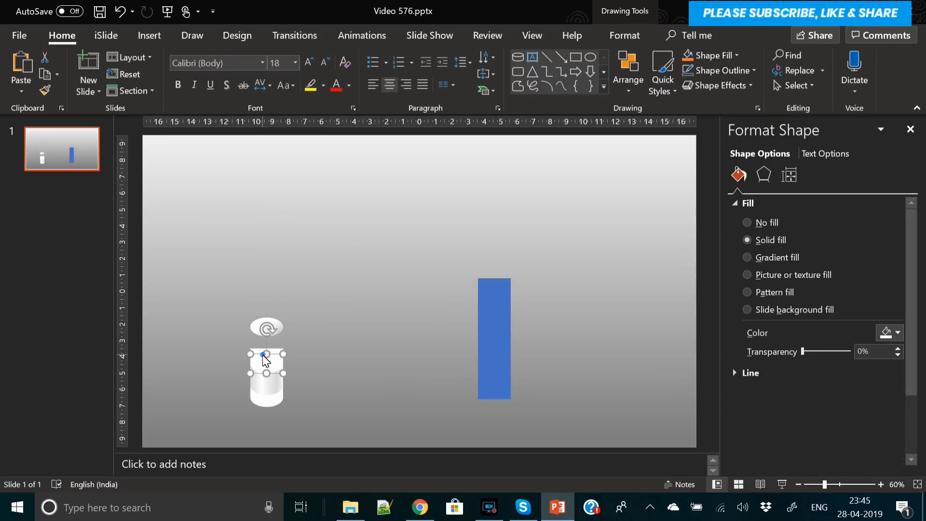
{"action": "left_click_drag", "start_coordinate": [264, 349], "coordinate": [266, 326]}
{"action": "left_click", "coordinate": [317, 334]}
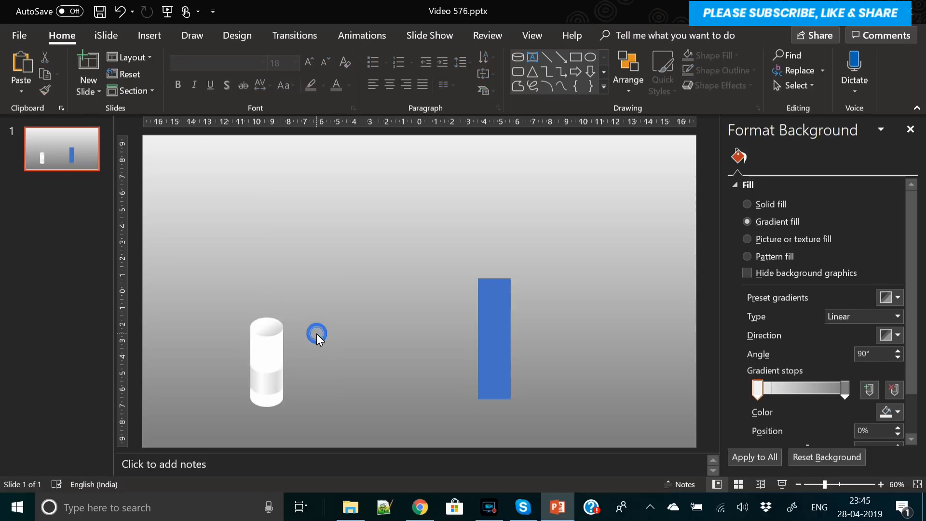
Step: Shift the whole cylinder slightly down and to the right, and place the blue rectangle directly above it
{"action": "left_click_drag", "start_coordinate": [209, 424], "coordinate": [311, 299]}
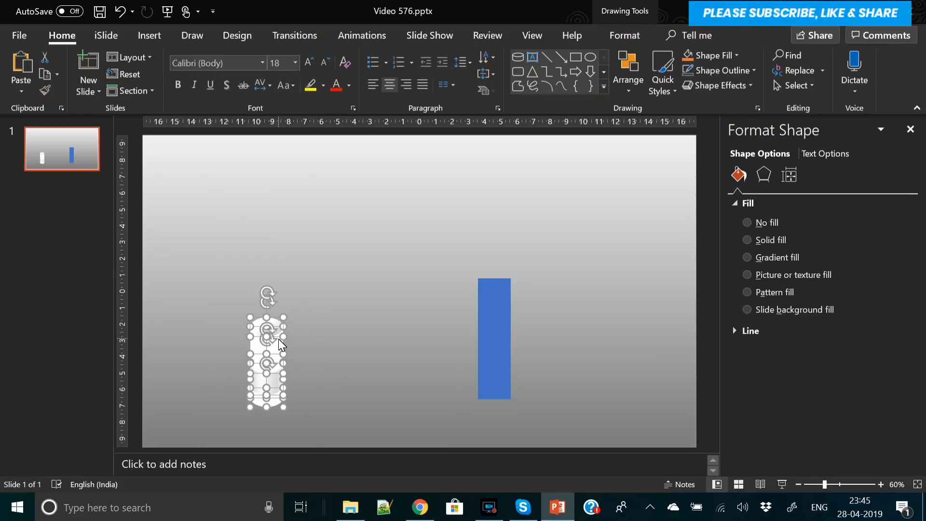
{"action": "left_click_drag", "start_coordinate": [268, 343], "coordinate": [288, 366]}
{"action": "left_click", "coordinate": [328, 357]}
{"action": "left_click_drag", "start_coordinate": [485, 356], "coordinate": [274, 297]}
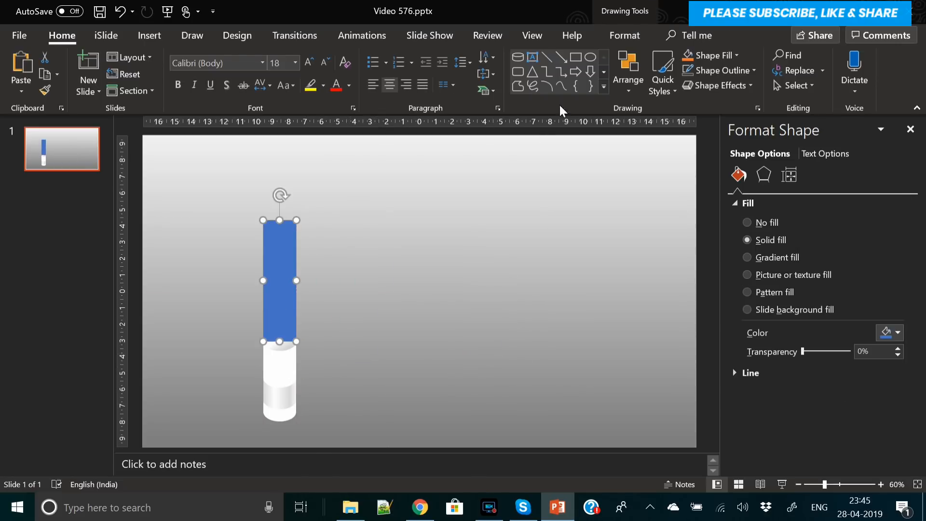
Step: Give the blue rectangle a linear gradient fill running horizontally at 0°
{"action": "left_click", "coordinate": [622, 38]}
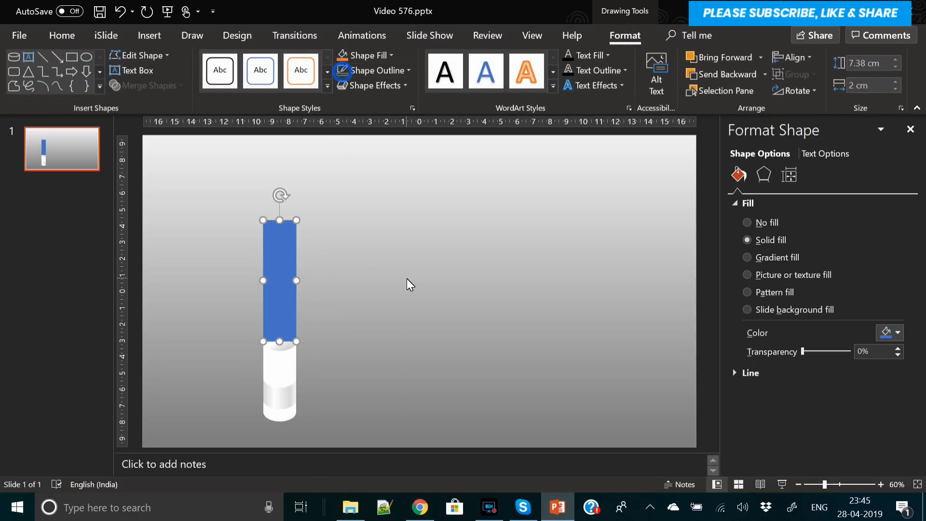
{"action": "left_click", "coordinate": [770, 258]}
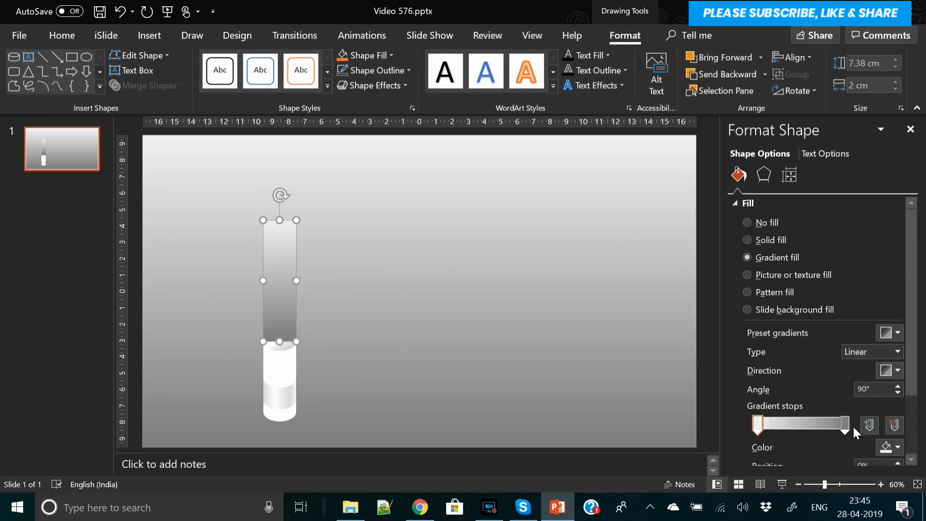
{"action": "left_click", "coordinate": [896, 352]}
{"action": "left_click", "coordinate": [893, 367]}
{"action": "left_click", "coordinate": [893, 376]}
{"action": "left_click", "coordinate": [872, 404]}
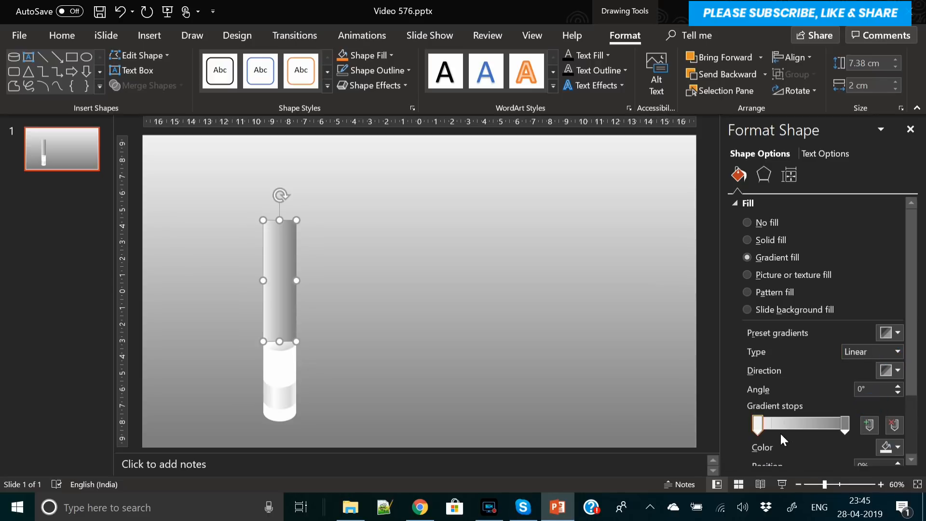
Step: Colour the rectangle's first gradient stop light grey and add a white stop beside it at 5%
{"action": "left_click", "coordinate": [888, 447]}
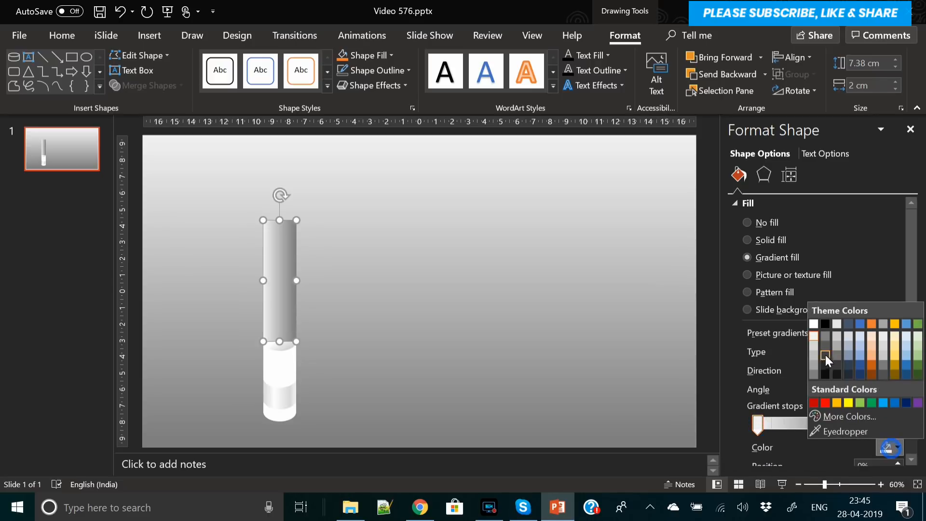
{"action": "left_click", "coordinate": [815, 358]}
{"action": "left_click", "coordinate": [765, 424]}
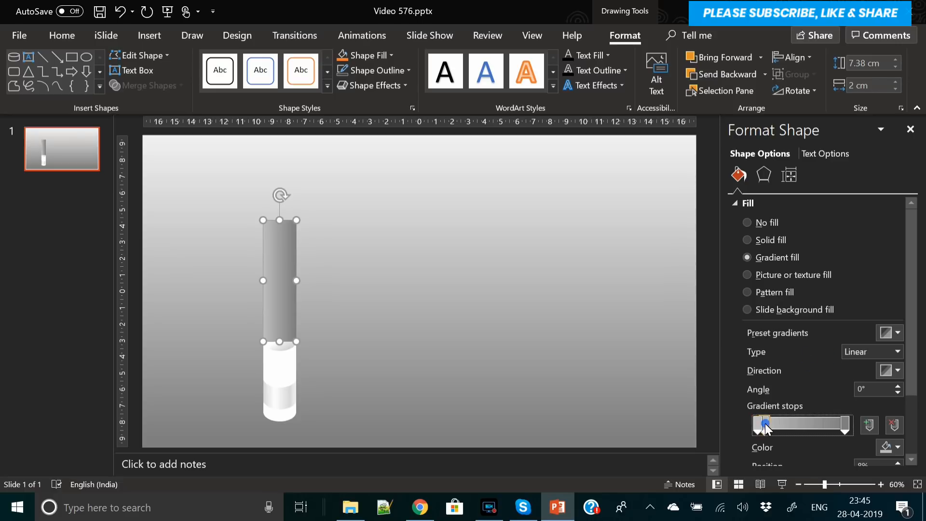
{"action": "left_click", "coordinate": [888, 448]}
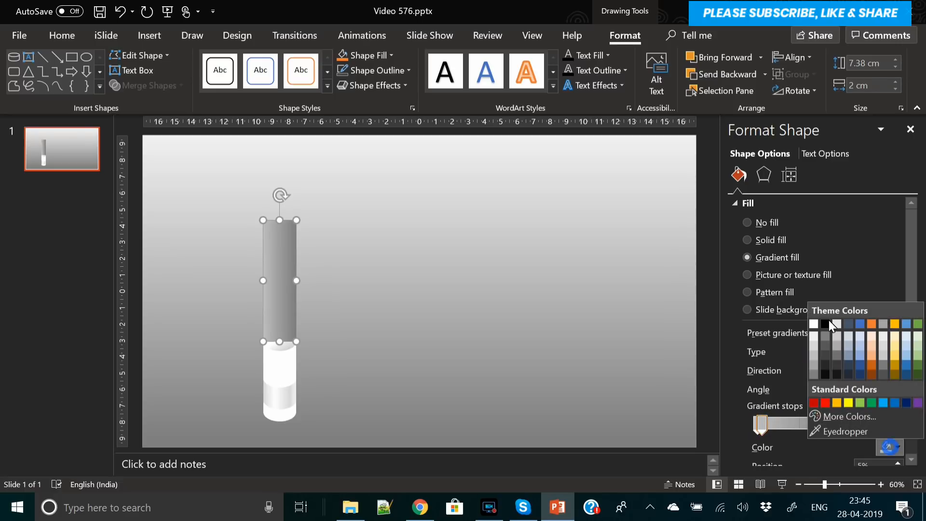
{"action": "left_click", "coordinate": [812, 324]}
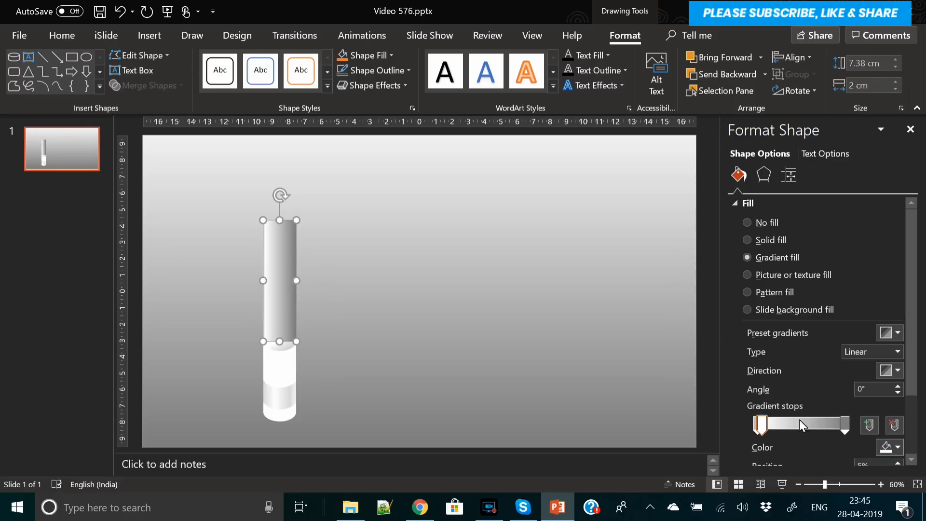
Step: Add a white gradient stop near the end of the rectangle's gradient and colour the last stop light grey
{"action": "left_click", "coordinate": [837, 424]}
{"action": "left_click", "coordinate": [890, 446]}
{"action": "left_click", "coordinate": [814, 324]}
{"action": "left_click", "coordinate": [841, 427]}
{"action": "left_click", "coordinate": [875, 442]}
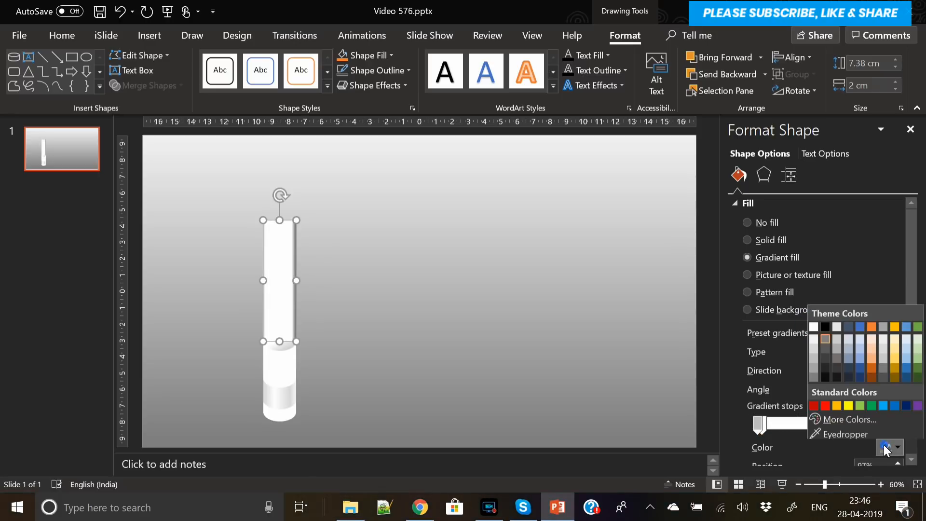
{"action": "left_click", "coordinate": [815, 355]}
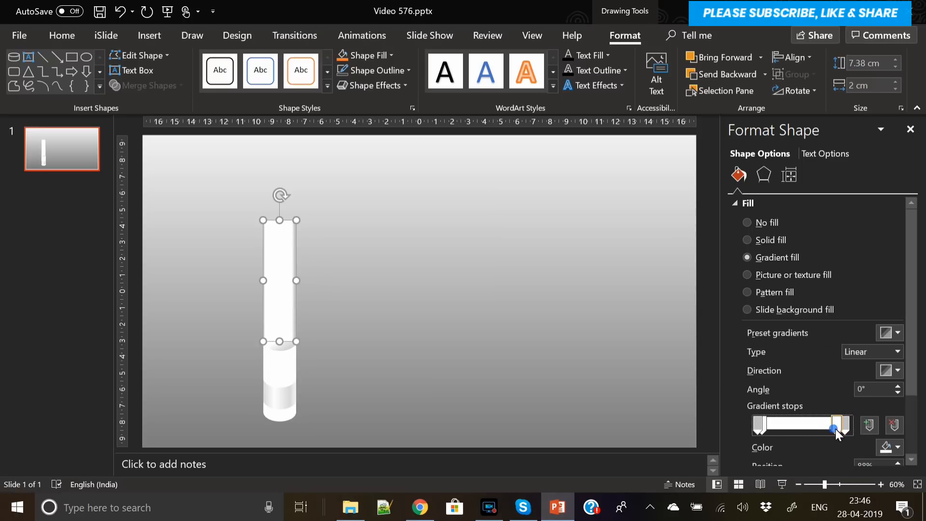
Step: Position the rectangle's two white gradient stops at 16% and 89%, and set their transparency to 80%
{"action": "left_click", "coordinate": [766, 429]}
{"action": "left_click_drag", "start_coordinate": [765, 430], "coordinate": [777, 430]}
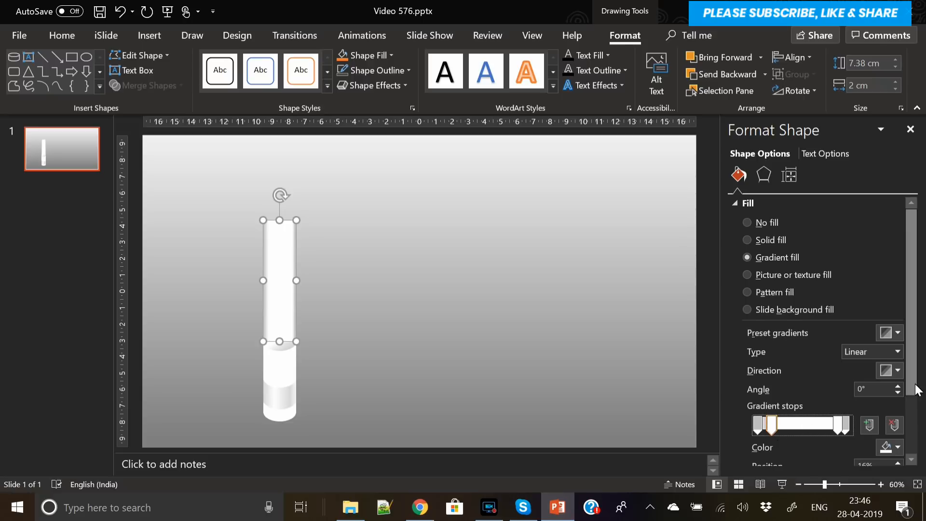
{"action": "scroll", "coordinate": [913, 386], "scroll_direction": "down", "scroll_amount": 2}
{"action": "left_click_drag", "start_coordinate": [808, 448], "coordinate": [847, 449]}
{"action": "left_click", "coordinate": [835, 382]}
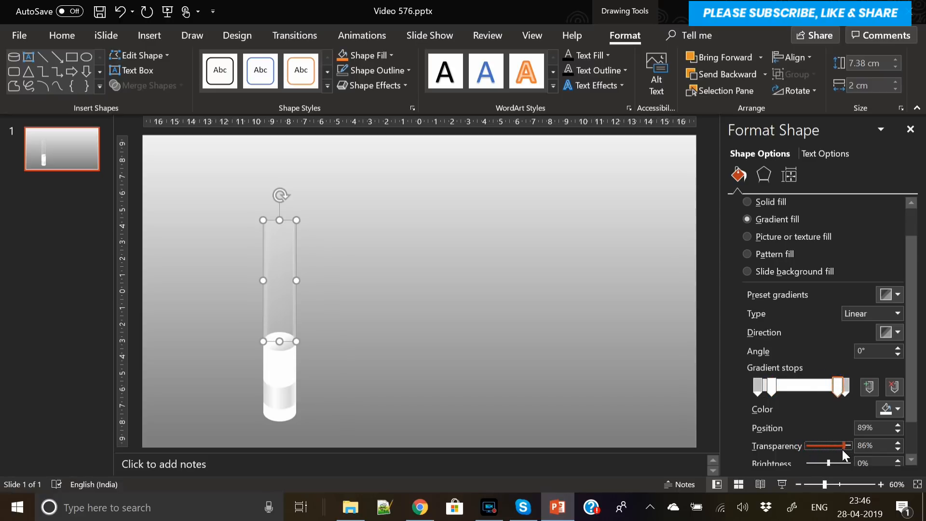
{"action": "left_click", "coordinate": [894, 446]}
{"action": "left_click", "coordinate": [772, 388]}
{"action": "left_click", "coordinate": [893, 450]}
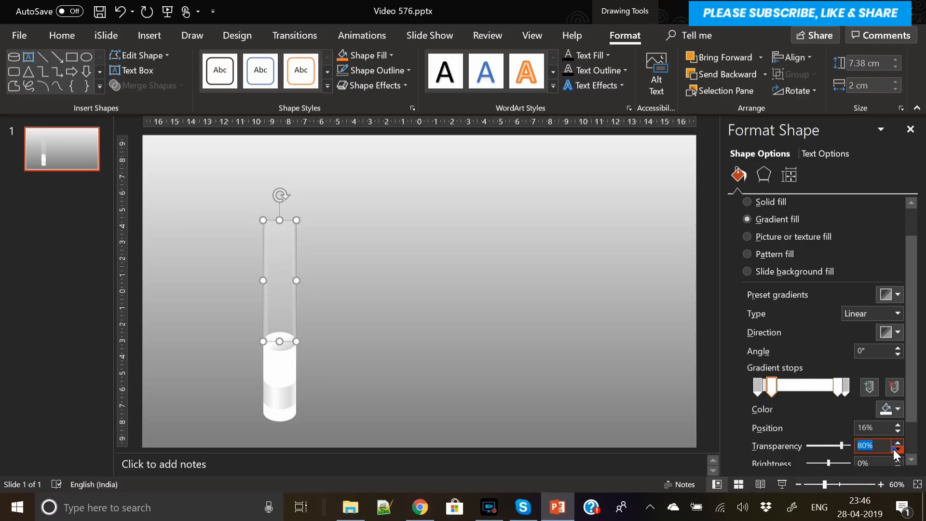
{"action": "left_click", "coordinate": [507, 349]}
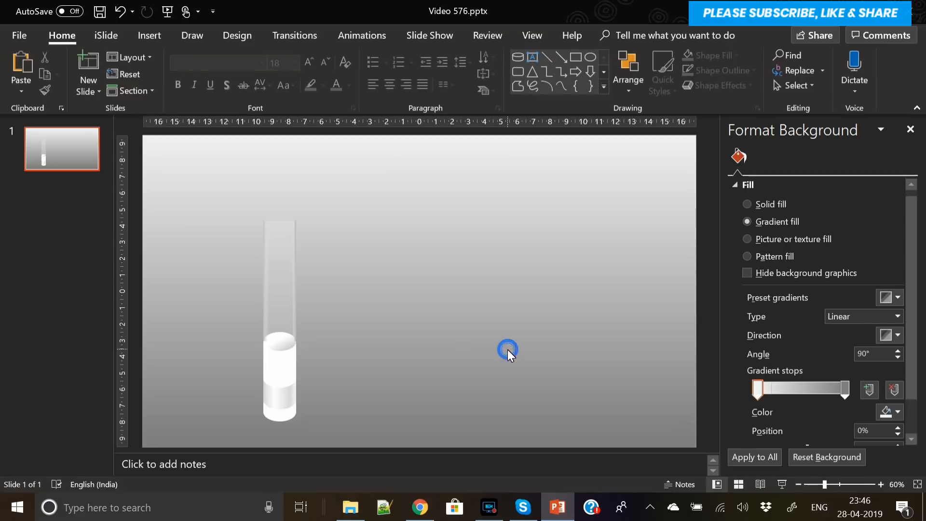
Step: Recolour the transparent rectangle's first and last gradient stops a darker shade of grey
{"action": "left_click", "coordinate": [286, 297]}
{"action": "left_click", "coordinate": [844, 425]}
{"action": "left_click", "coordinate": [891, 446]}
{"action": "left_click", "coordinate": [815, 363]}
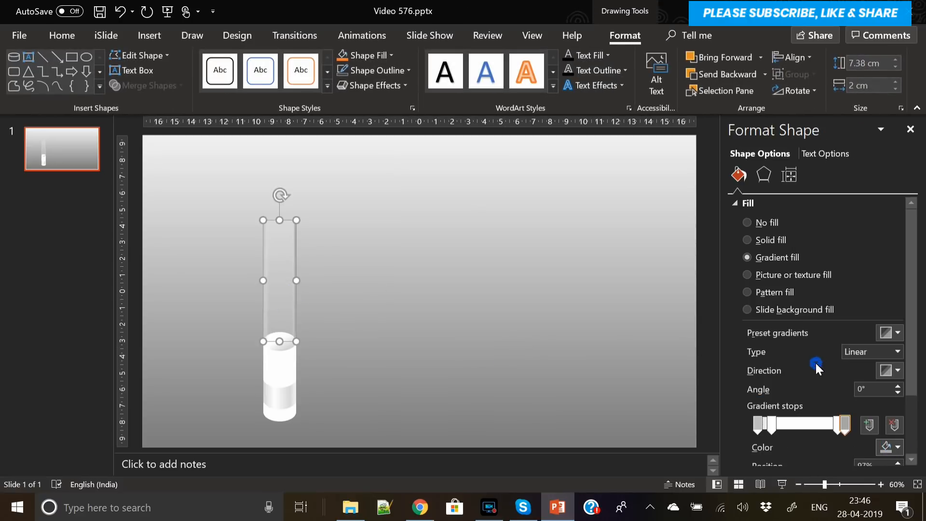
{"action": "left_click", "coordinate": [761, 420]}
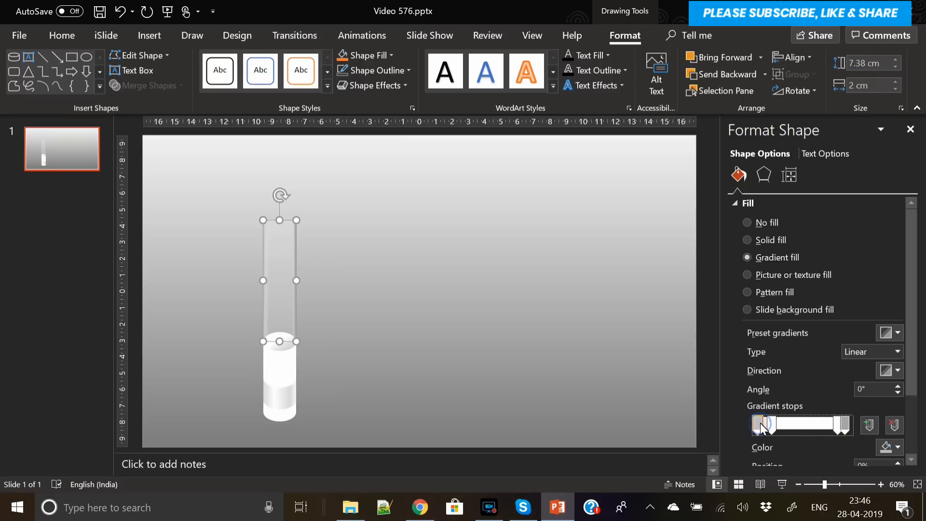
{"action": "left_click", "coordinate": [890, 445]}
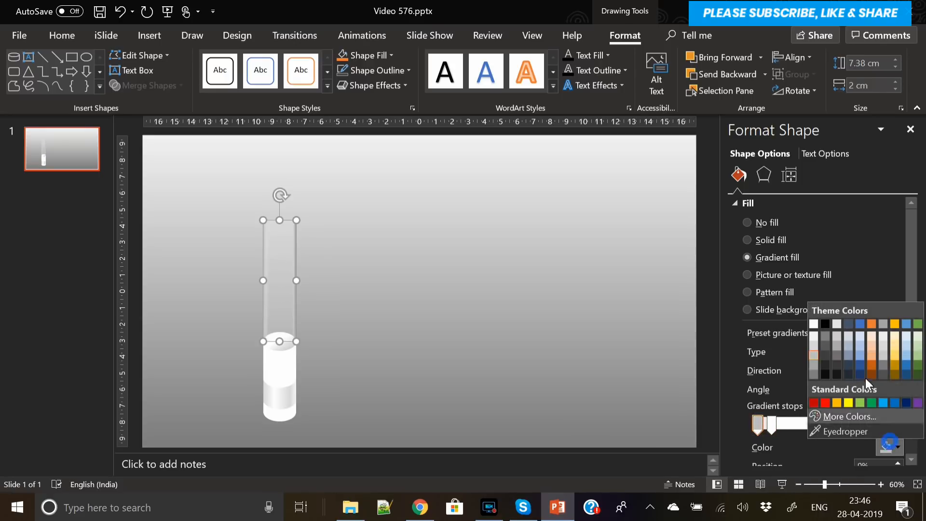
{"action": "left_click", "coordinate": [813, 362]}
Step: Move the rectangle's two white gradient stops to 13% and 86%
{"action": "left_click", "coordinate": [768, 426]}
{"action": "left_click_drag", "start_coordinate": [766, 428], "coordinate": [764, 427]}
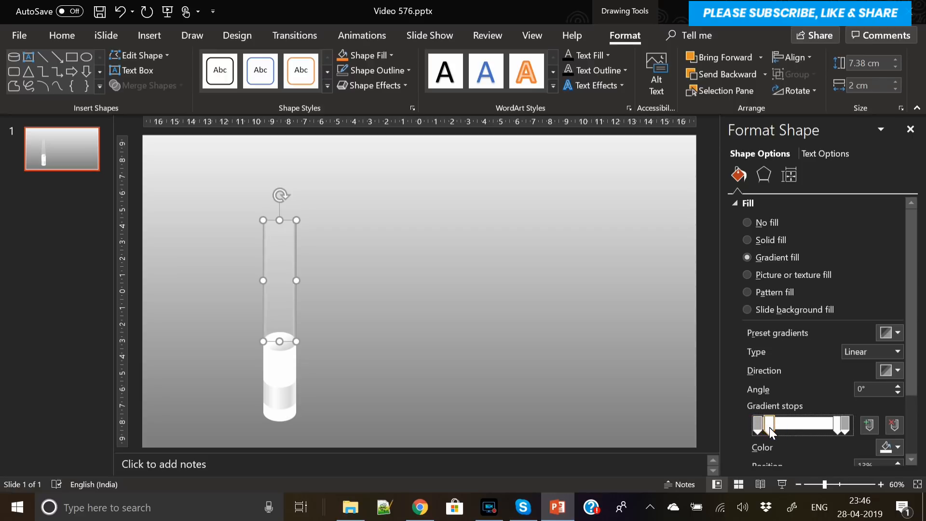
{"action": "left_click", "coordinate": [834, 427]}
{"action": "left_click_drag", "start_coordinate": [830, 429], "coordinate": [832, 429]}
{"action": "left_click_drag", "start_coordinate": [914, 396], "coordinate": [921, 442]}
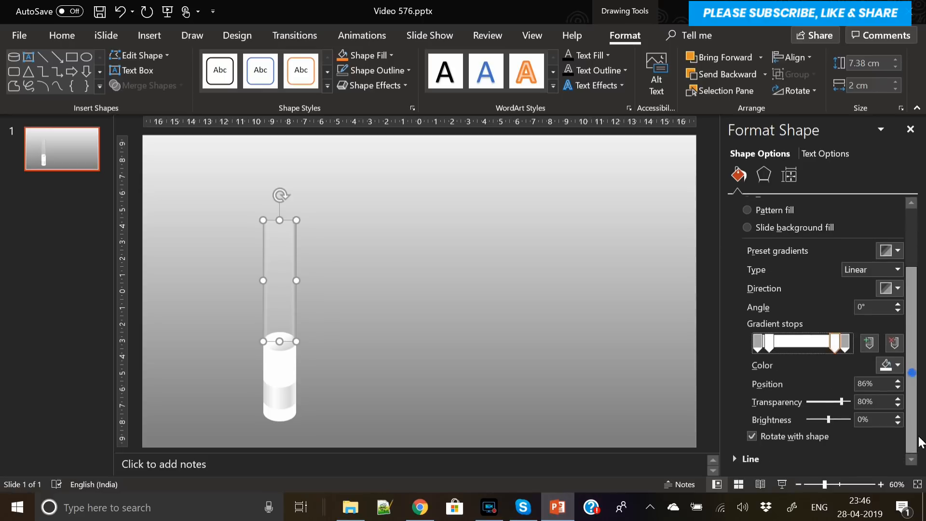
{"action": "left_click", "coordinate": [586, 353]}
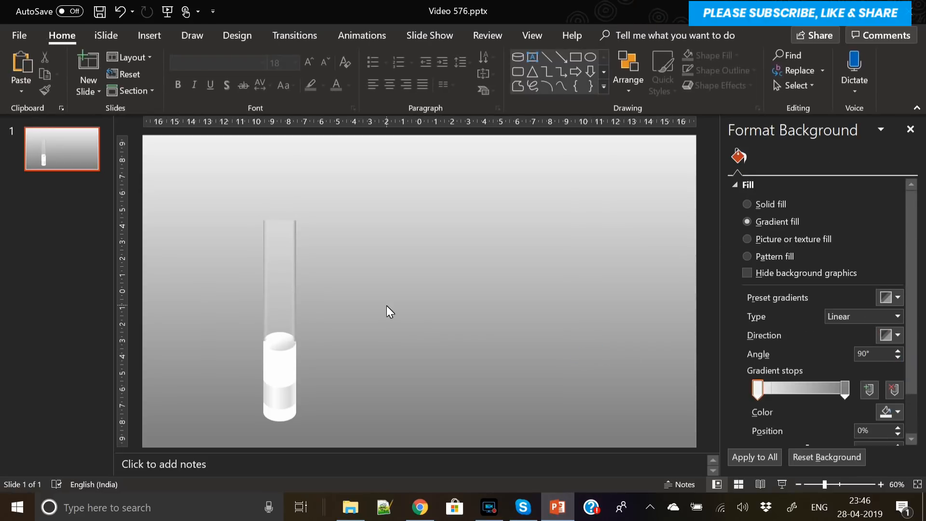
Step: Send the transparent rectangle to the back, behind the cylinder shapes
{"action": "left_click", "coordinate": [274, 284]}
{"action": "right_click", "coordinate": [273, 285]}
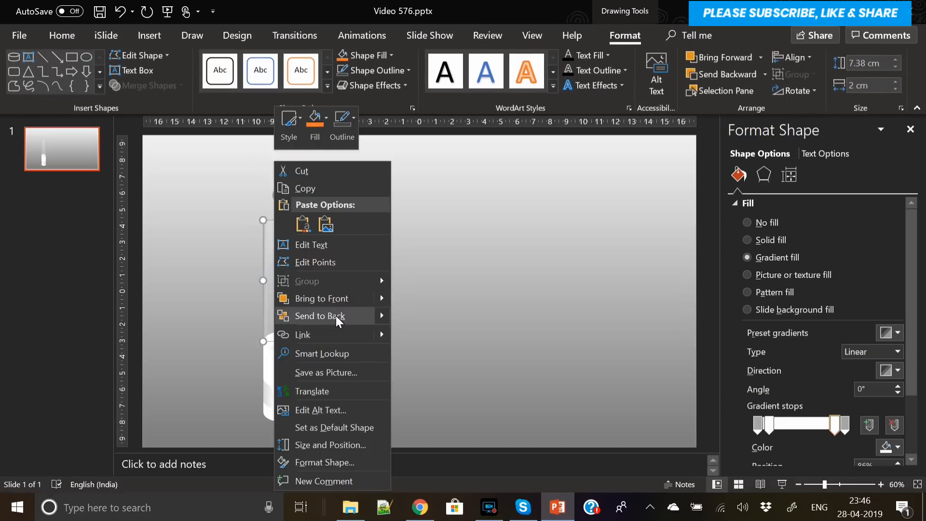
{"action": "left_click", "coordinate": [336, 315]}
{"action": "left_click", "coordinate": [364, 322]}
{"action": "left_click", "coordinate": [278, 306]}
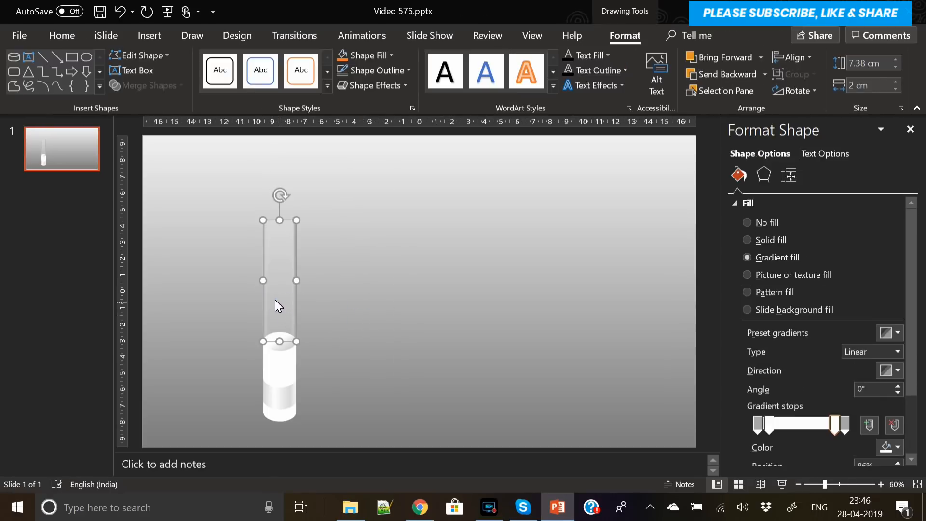
Step: Move the transparent rectangle off the cylinder base and place a duplicate of it beside it
{"action": "left_click_drag", "start_coordinate": [274, 298], "coordinate": [342, 313]}
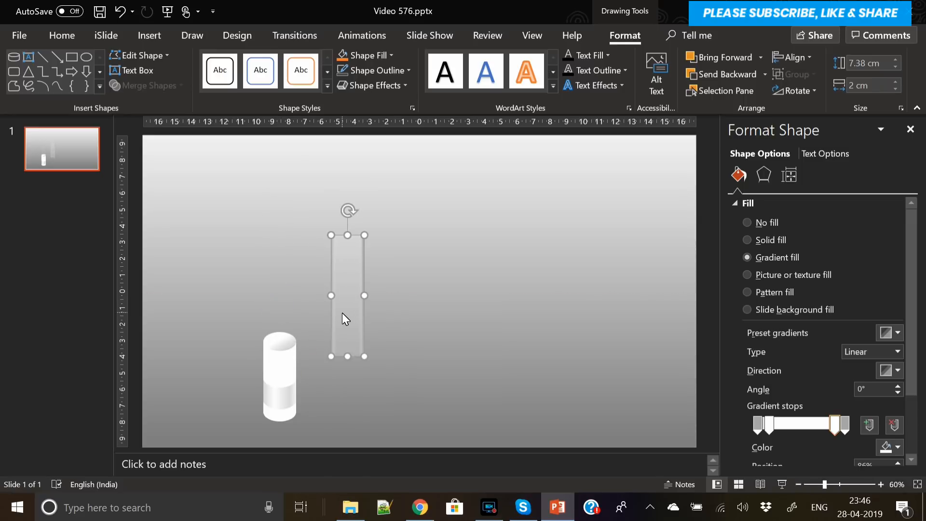
{"action": "left_click_drag", "start_coordinate": [343, 313], "coordinate": [440, 316]}
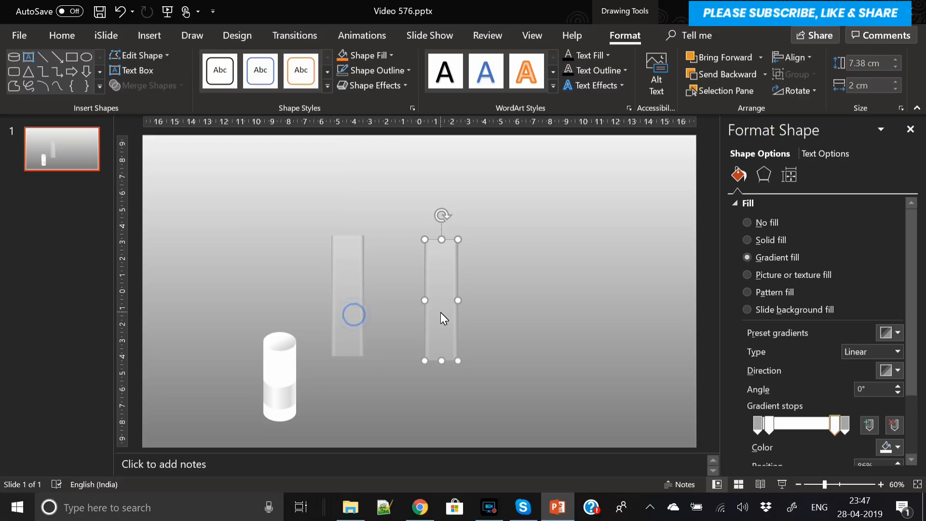
Step: Copy the base's top ellipse onto the lower and upper edges of the duplicated transparent rectangle, centred on each edge
{"action": "left_click", "coordinate": [281, 338]}
{"action": "key", "text": "ctrl+c"}
{"action": "key", "text": "ctrl+v"}
{"action": "left_click_drag", "start_coordinate": [282, 346], "coordinate": [438, 361]}
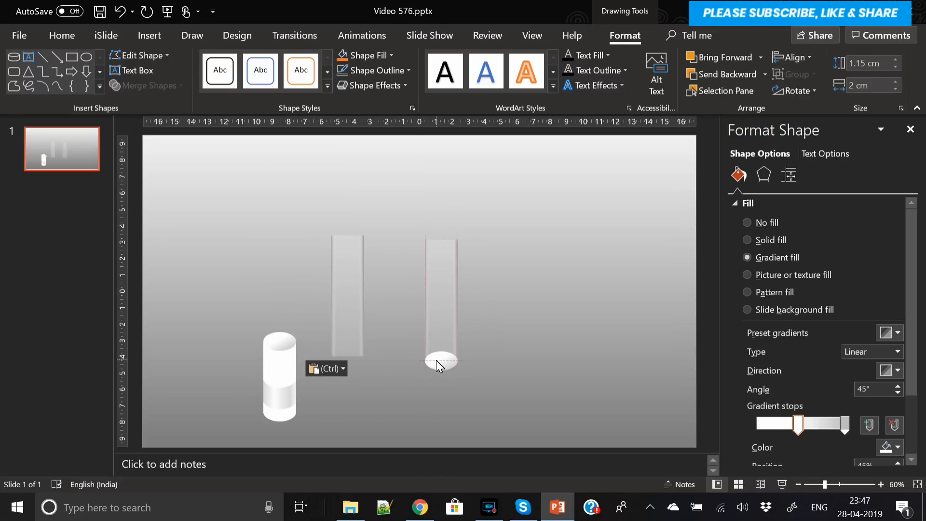
{"action": "left_click", "coordinate": [439, 322]}
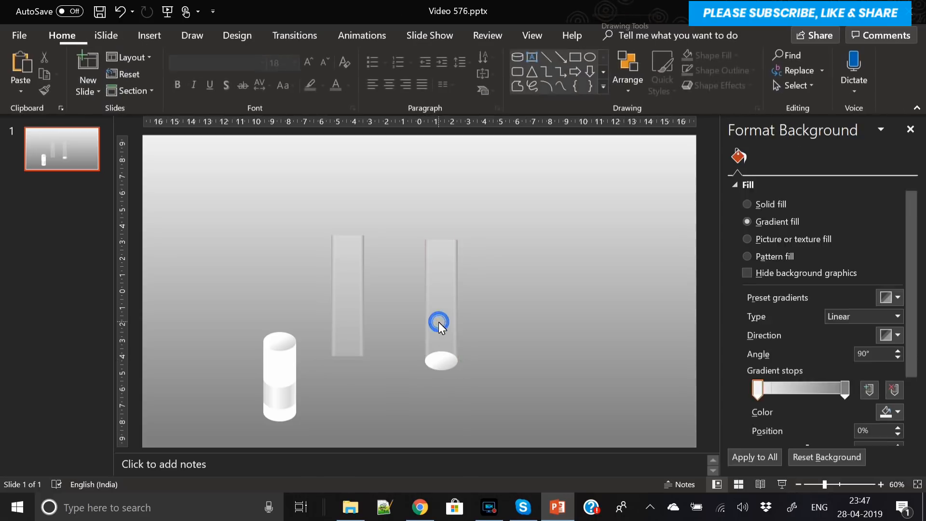
{"action": "left_click", "coordinate": [444, 368]}
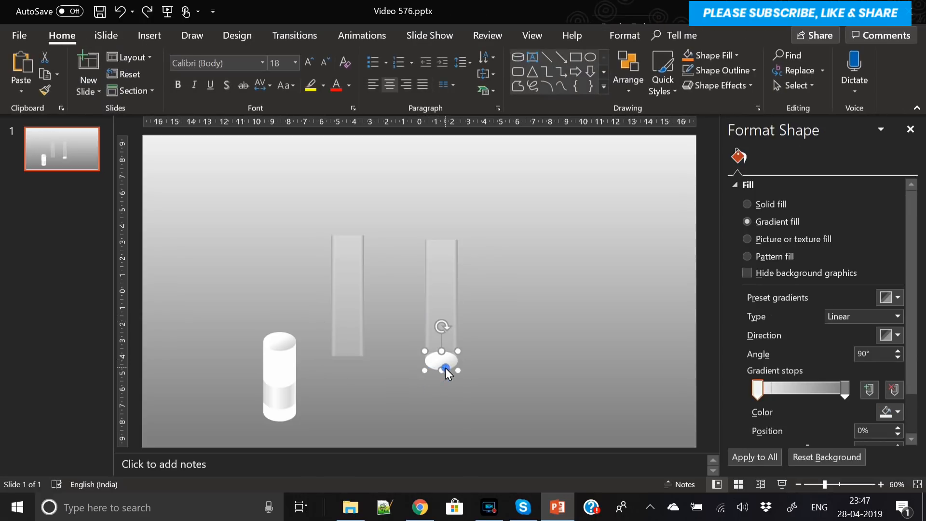
{"action": "key", "text": "ctrl+c"}
{"action": "key", "text": "ctrl+v"}
{"action": "left_click_drag", "start_coordinate": [445, 368], "coordinate": [441, 237]}
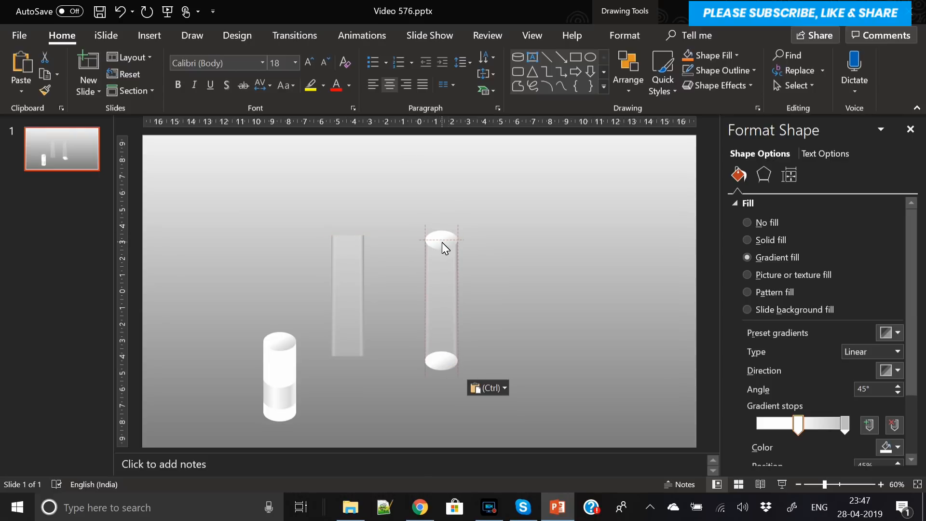
Step: Unite the duplicated rectangle and its two ellipses into a single round-ended tube shape
{"action": "left_click", "coordinate": [444, 270], "text": "shift"}
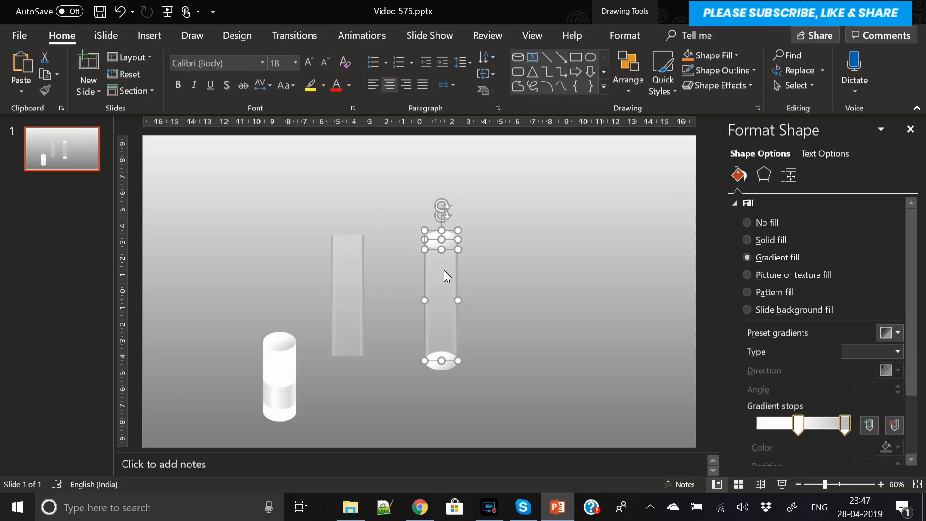
{"action": "left_click", "coordinate": [627, 36]}
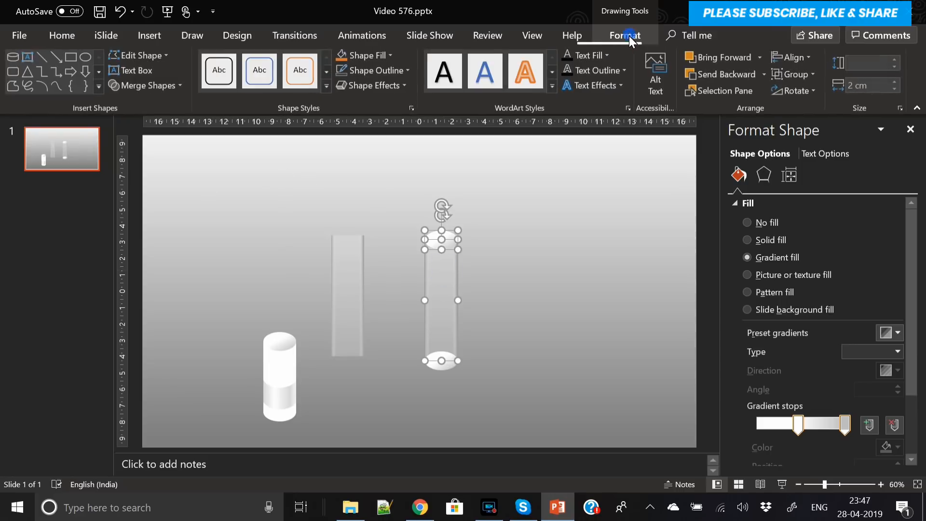
{"action": "left_click", "coordinate": [174, 84]}
{"action": "left_click", "coordinate": [165, 100]}
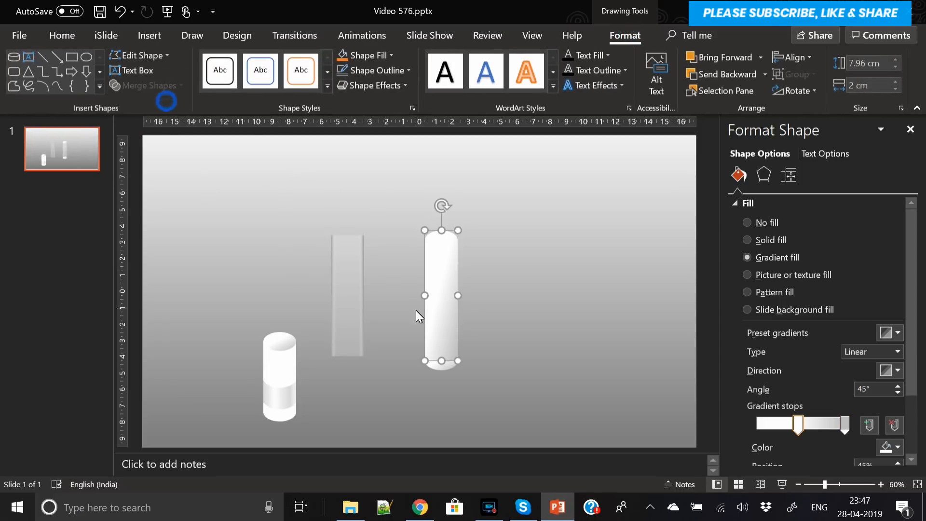
{"action": "key", "text": "ctrl+z"}
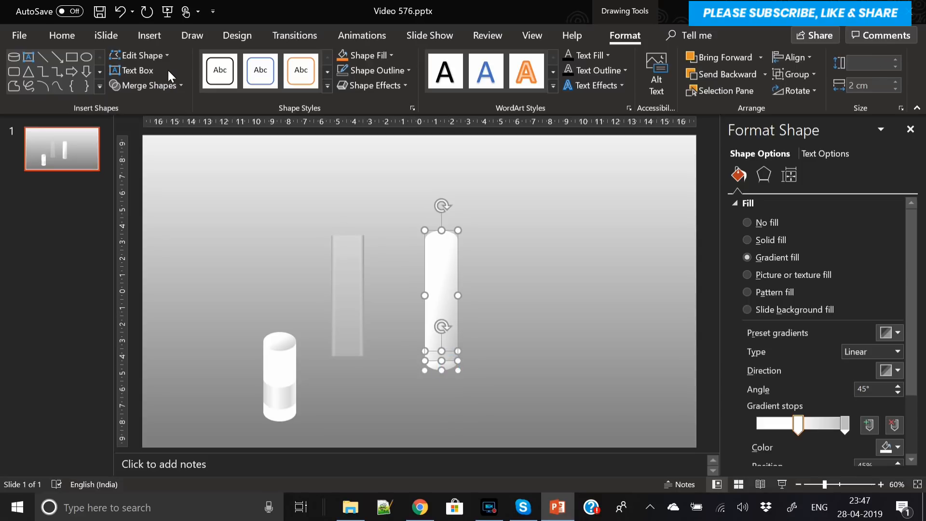
{"action": "left_click", "coordinate": [162, 85]}
{"action": "left_click", "coordinate": [155, 101]}
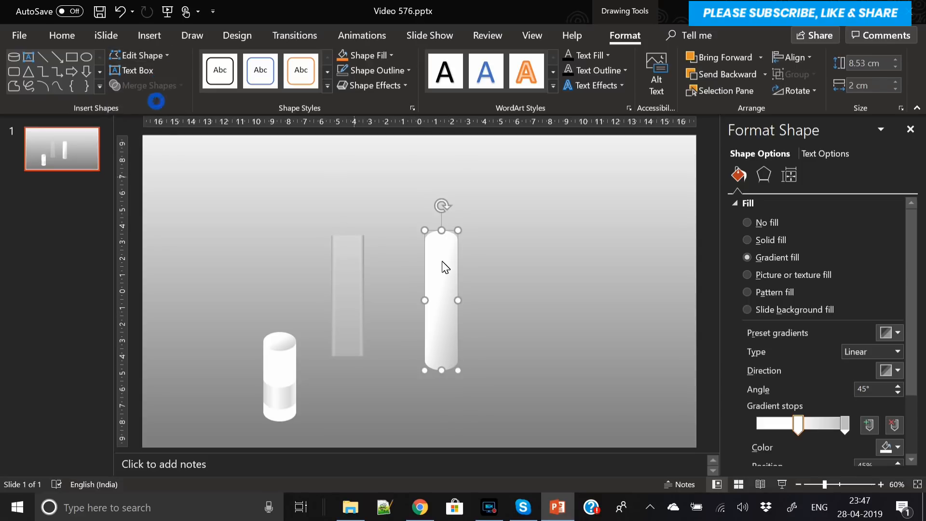
Step: Copy the transparent rectangle's formatting onto the united tube shape with the Format Painter
{"action": "left_click", "coordinate": [346, 276]}
{"action": "left_click", "coordinate": [62, 35]}
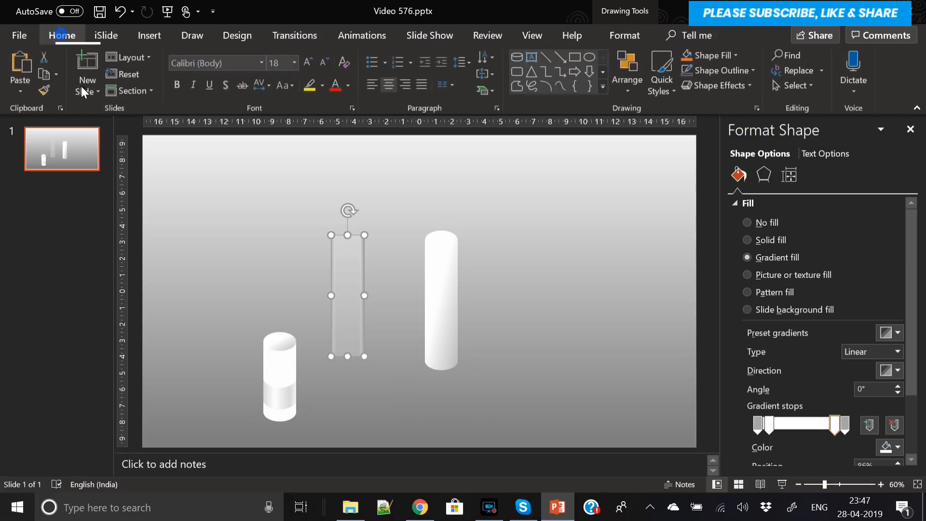
{"action": "left_click", "coordinate": [32, 92]}
{"action": "left_click", "coordinate": [44, 91]}
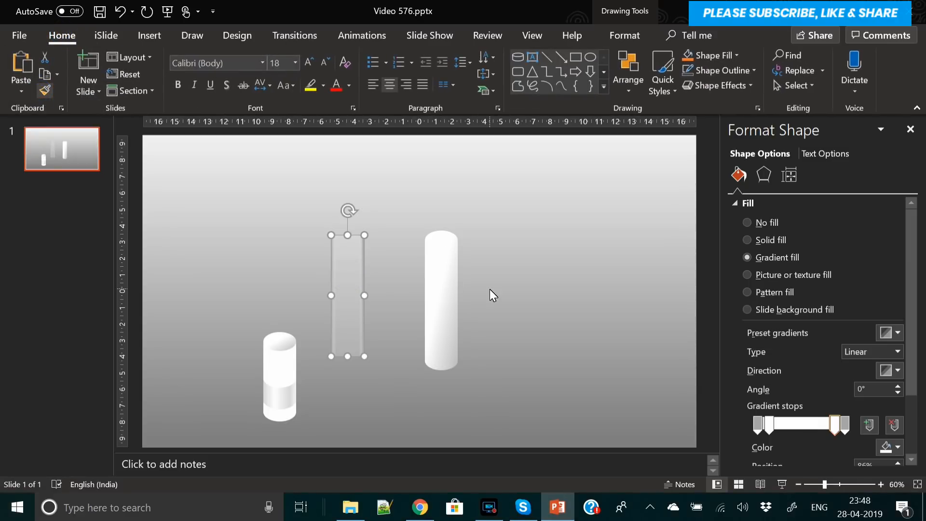
{"action": "left_click", "coordinate": [427, 273]}
Step: Stand the glass tube on the white cylinder base and move the spare transparent rectangle out of the way
{"action": "left_click_drag", "start_coordinate": [459, 321], "coordinate": [287, 304]}
{"action": "left_click", "coordinate": [448, 358]}
{"action": "left_click", "coordinate": [346, 323]}
{"action": "left_click_drag", "start_coordinate": [365, 324], "coordinate": [548, 337]}
{"action": "left_click", "coordinate": [342, 293]}
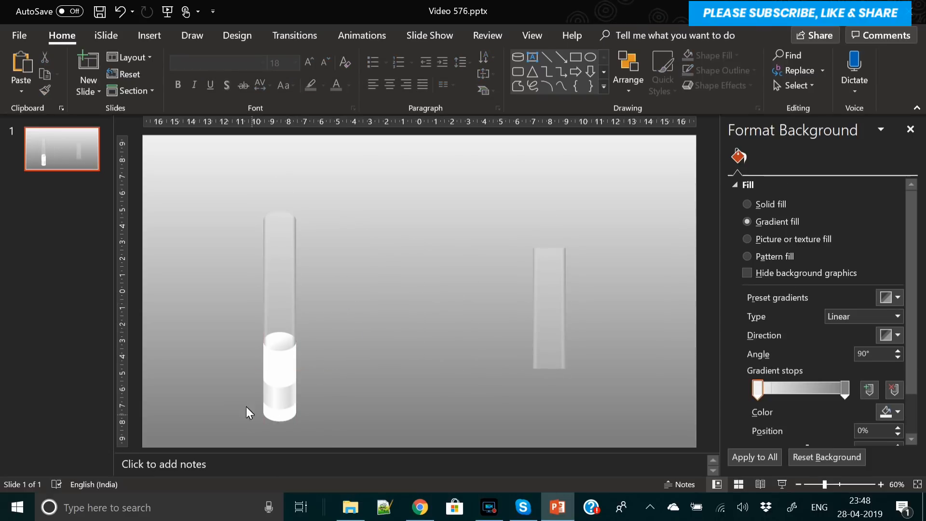
Step: Duplicate the base's tall white rectangle and place the copy in the empty area near the middle of the slide
{"action": "left_click", "coordinate": [277, 380]}
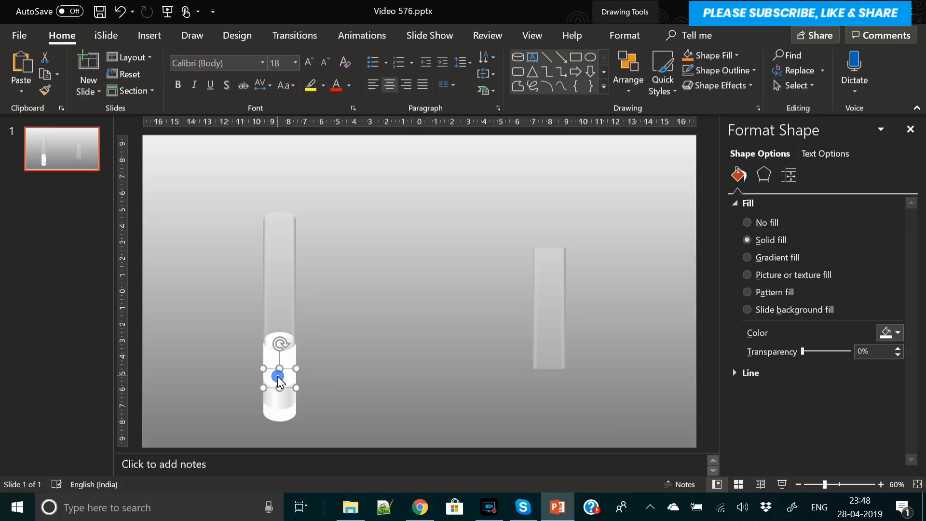
{"action": "left_click", "coordinate": [287, 369]}
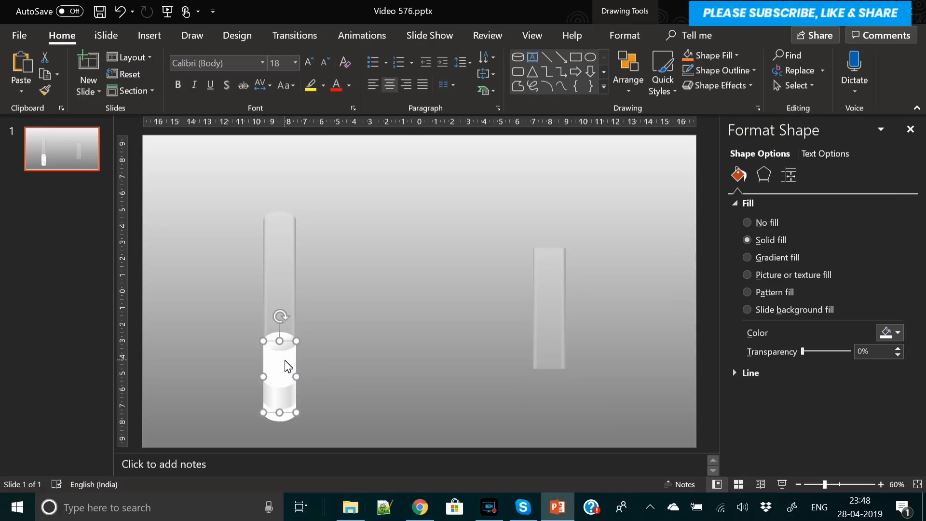
{"action": "key", "text": "ctrl+v"}
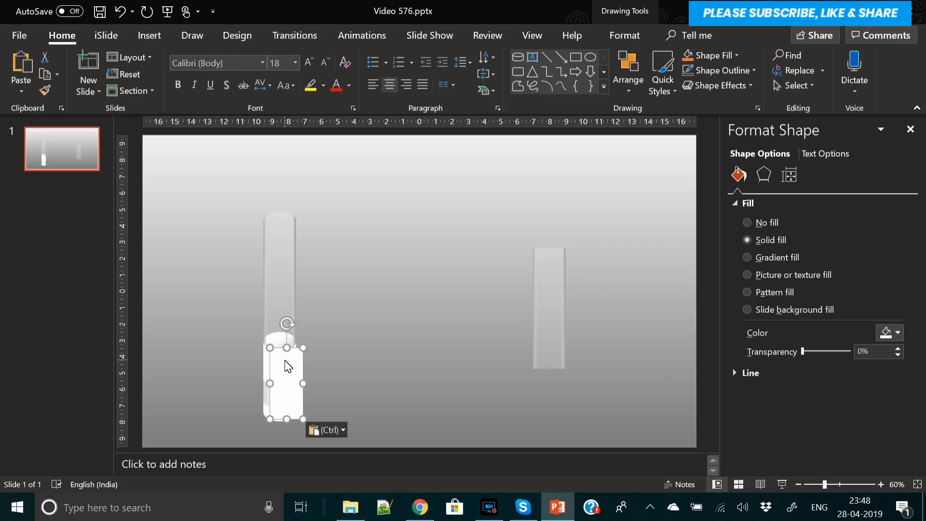
{"action": "left_click_drag", "start_coordinate": [289, 374], "coordinate": [411, 266]}
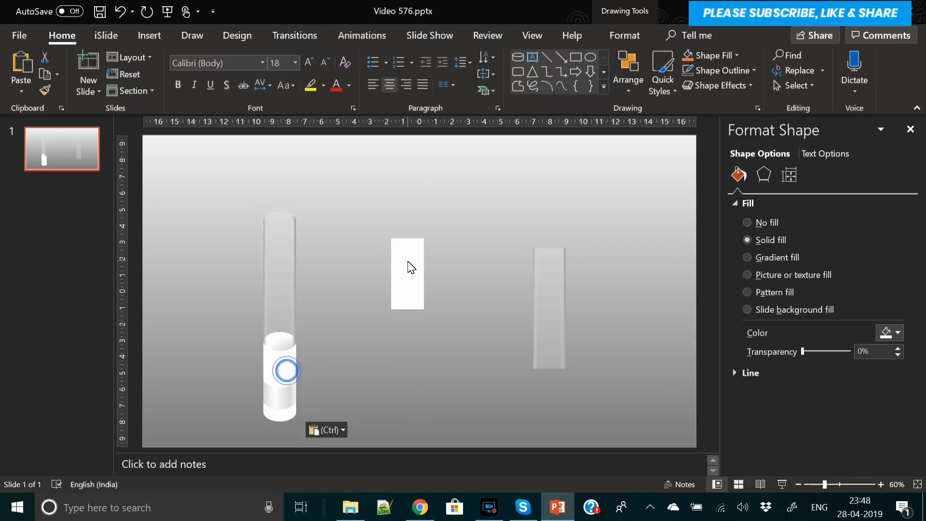
Step: Copy the base's bottom ellipse and centre it on the lower edge of the duplicated white rectangle
{"action": "left_click", "coordinate": [280, 420]}
{"action": "key", "text": "ctrl+z"}
{"action": "key", "text": "ctrl+c"}
{"action": "key", "text": "ctrl+v"}
{"action": "left_click_drag", "start_coordinate": [280, 406], "coordinate": [408, 313]}
{"action": "left_click", "coordinate": [411, 250], "text": "shift"}
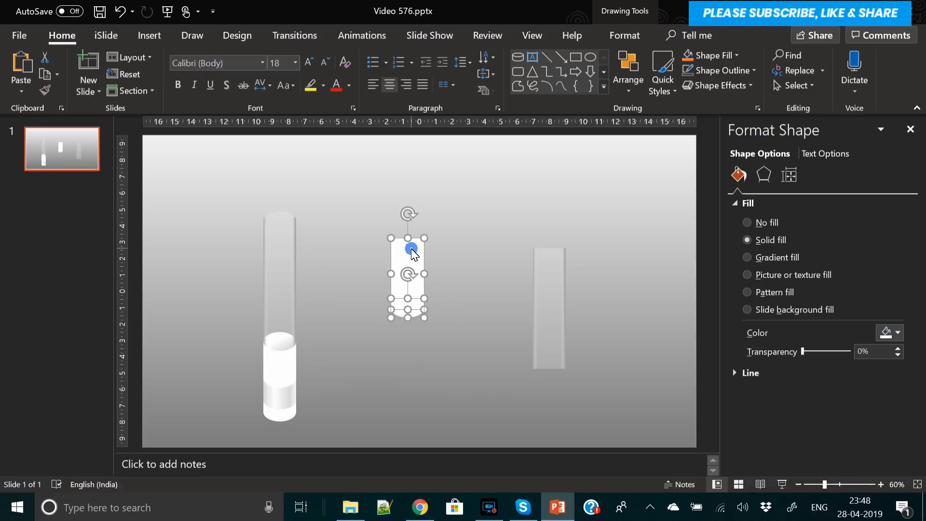
Step: Shorten the duplicated white rectangle from its upper edge to make a low cap body
{"action": "left_click", "coordinate": [511, 239]}
{"action": "left_click", "coordinate": [401, 271]}
{"action": "left_click_drag", "start_coordinate": [410, 238], "coordinate": [411, 285]}
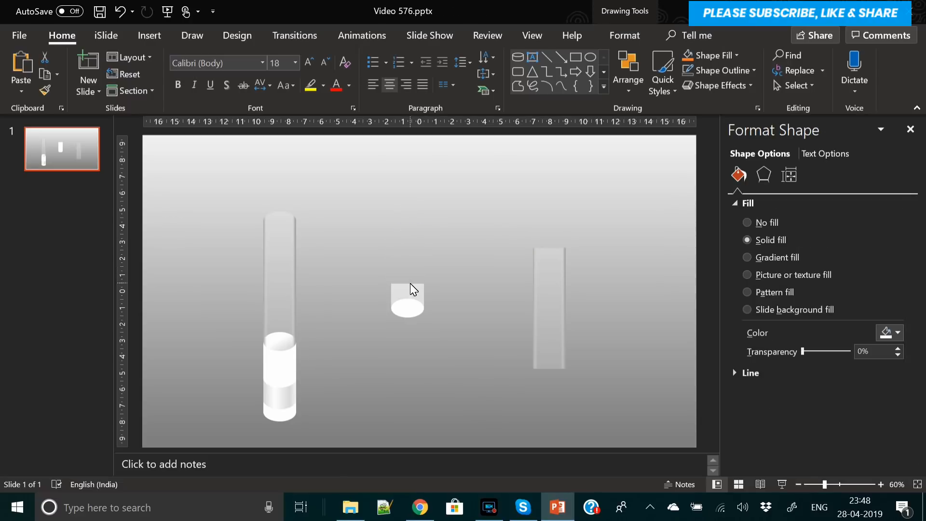
Step: Add a copy of the white ellipse on the cap body's upper edge and bring it to the front
{"action": "left_click", "coordinate": [455, 304]}
{"action": "key", "text": "ctrl+v"}
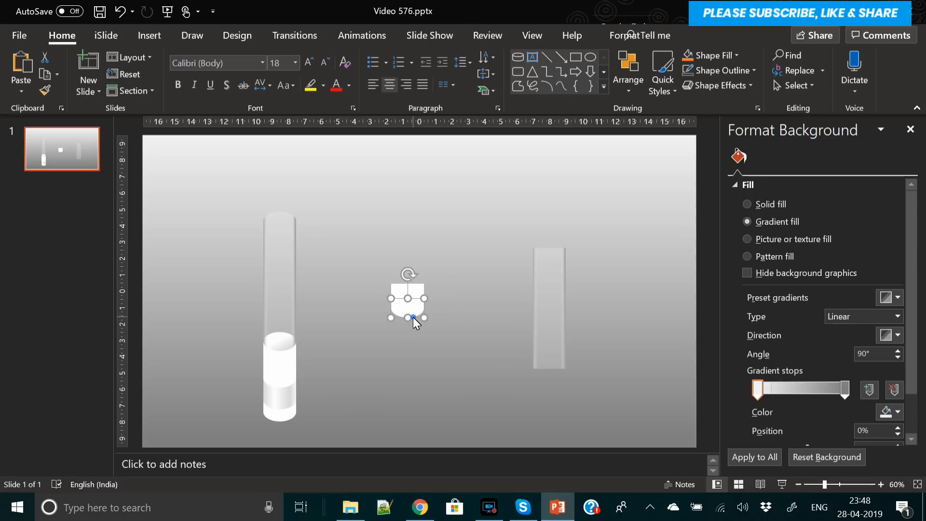
{"action": "left_click_drag", "start_coordinate": [416, 321], "coordinate": [410, 290]}
{"action": "right_click", "coordinate": [409, 289]}
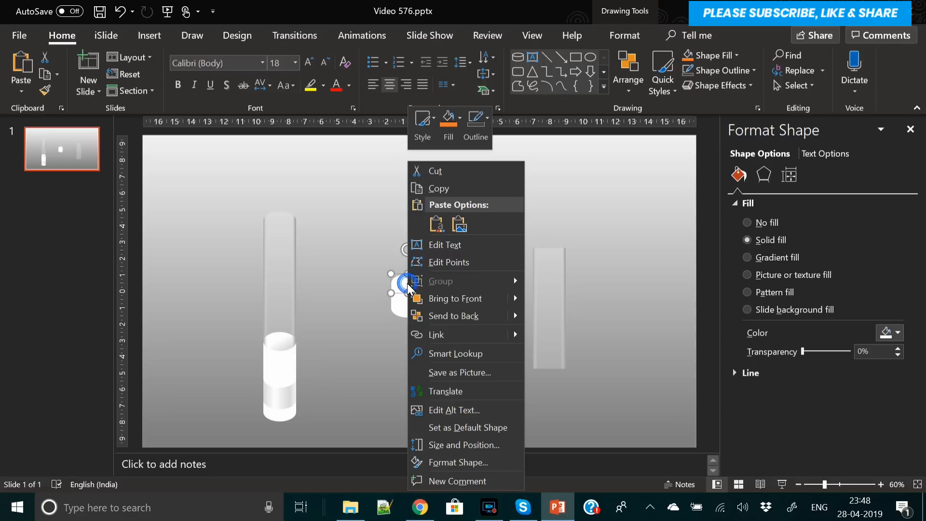
{"action": "left_click", "coordinate": [435, 298]}
{"action": "left_click", "coordinate": [320, 333]}
Step: Give the cap's top ellipse a gradient fill running from a white first stop to a light grey last stop
{"action": "left_click", "coordinate": [403, 290]}
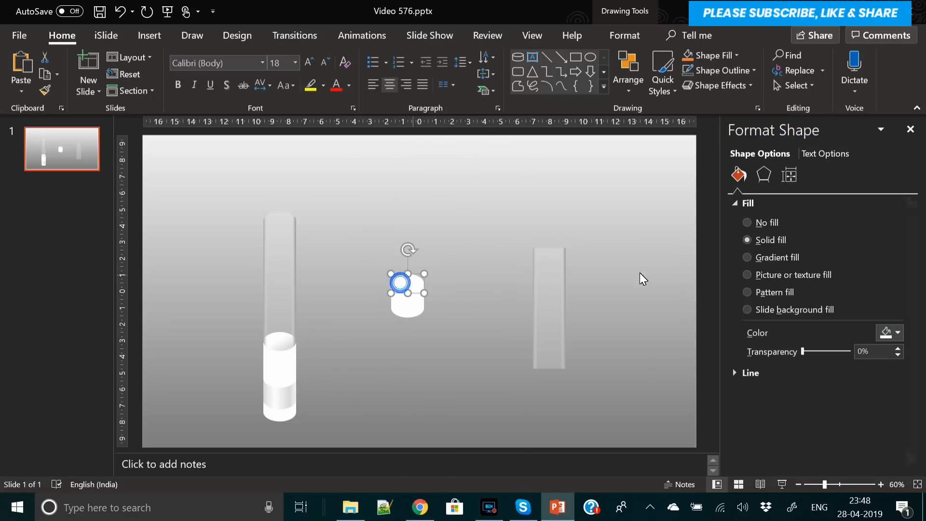
{"action": "left_click", "coordinate": [785, 259]}
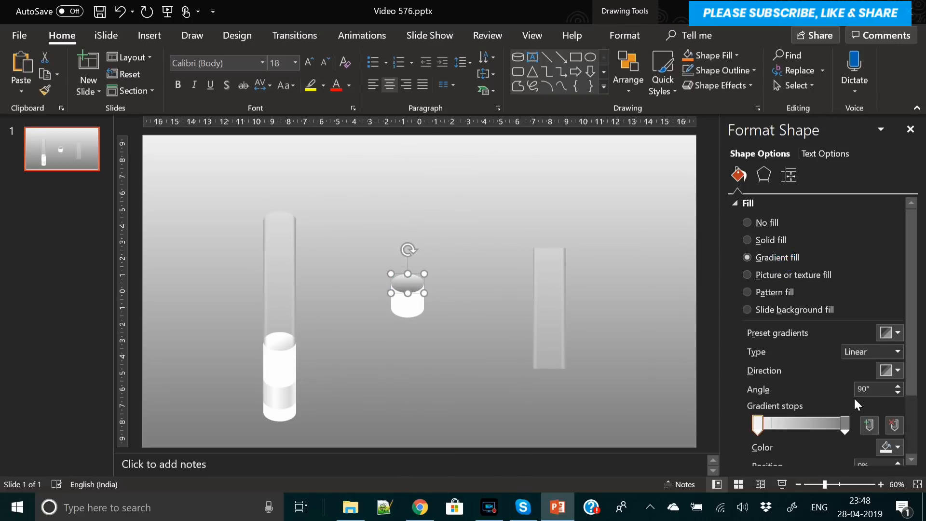
{"action": "left_click", "coordinate": [843, 420]}
{"action": "left_click", "coordinate": [890, 447]}
{"action": "left_click", "coordinate": [812, 357]}
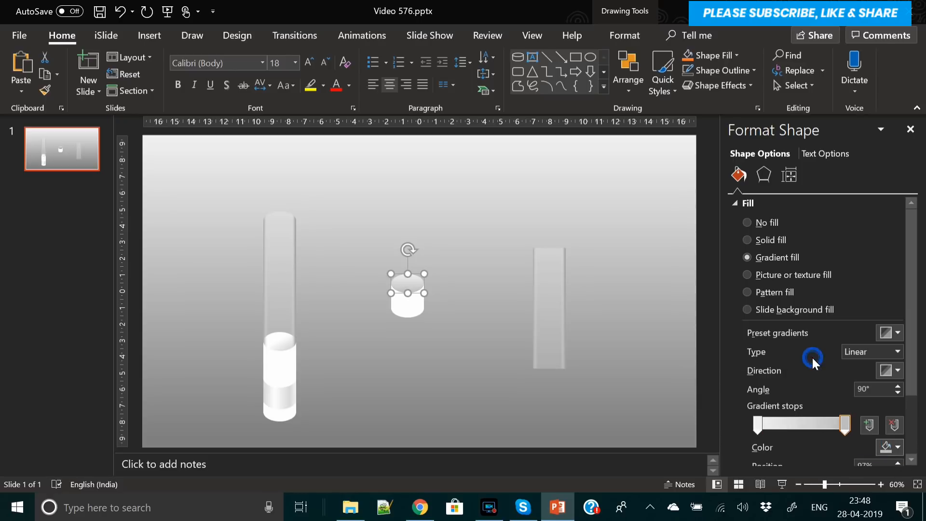
{"action": "left_click", "coordinate": [758, 423]}
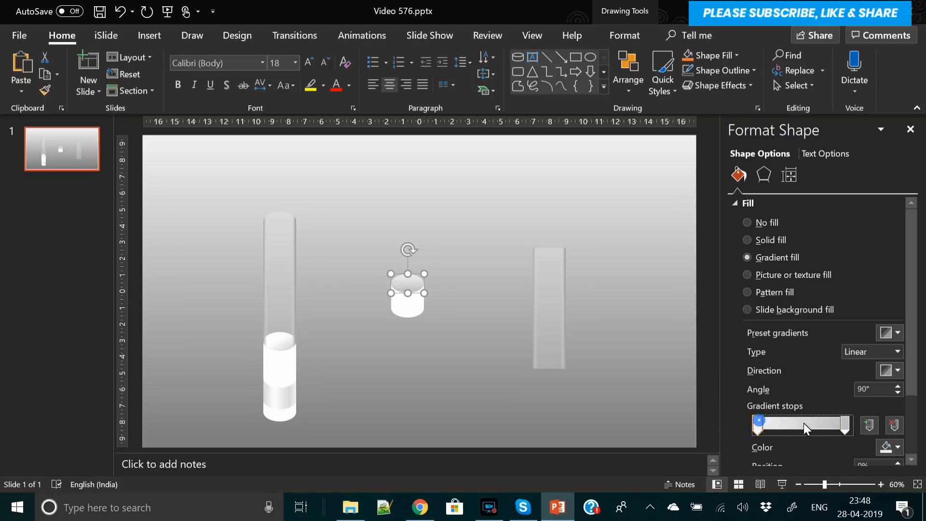
{"action": "left_click", "coordinate": [890, 447]}
{"action": "left_click", "coordinate": [814, 321]}
Step: Move the top ellipse's white gradient stop inward and set the gradient direction to diagonal from the top-left corner
{"action": "left_click_drag", "start_coordinate": [760, 423], "coordinate": [791, 426]}
{"action": "left_click", "coordinate": [889, 372]}
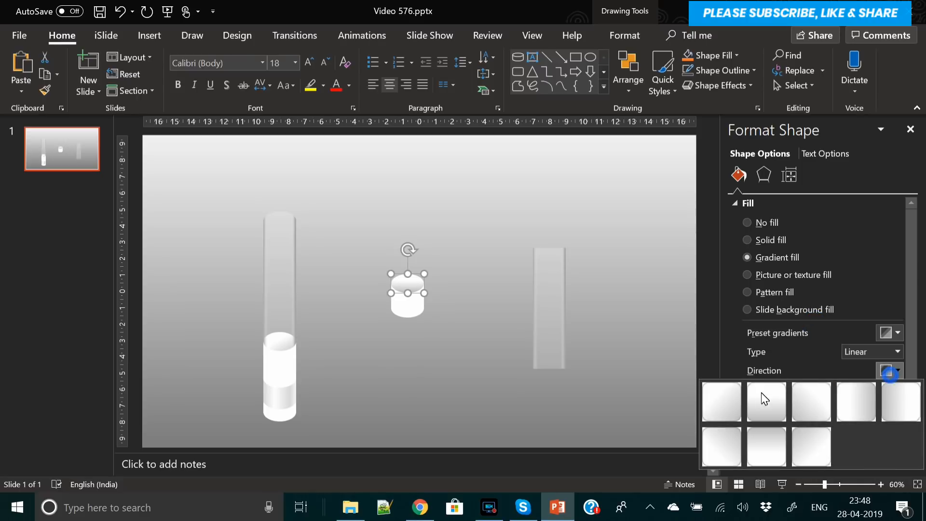
{"action": "left_click", "coordinate": [725, 407]}
{"action": "left_click", "coordinate": [441, 386]}
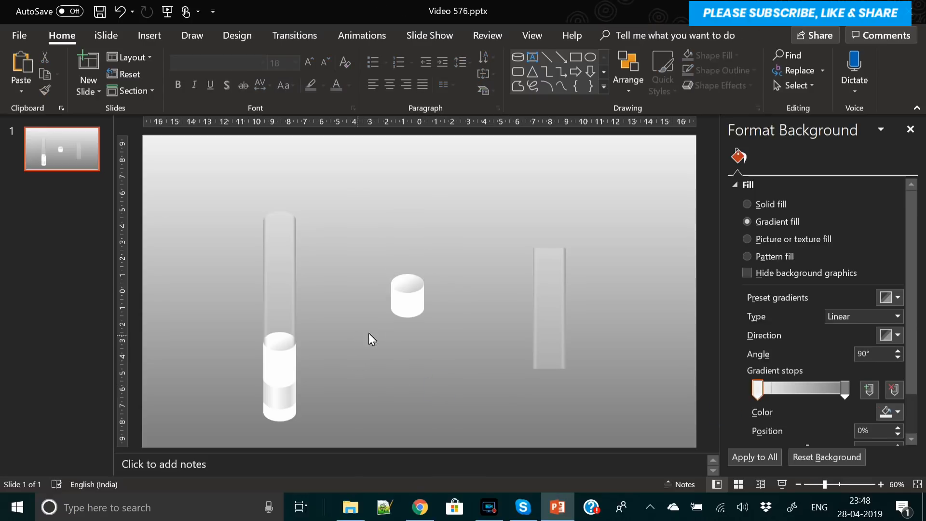
Step: Move all the cap's shapes together onto the upper end of the glass tube
{"action": "left_click", "coordinate": [418, 296]}
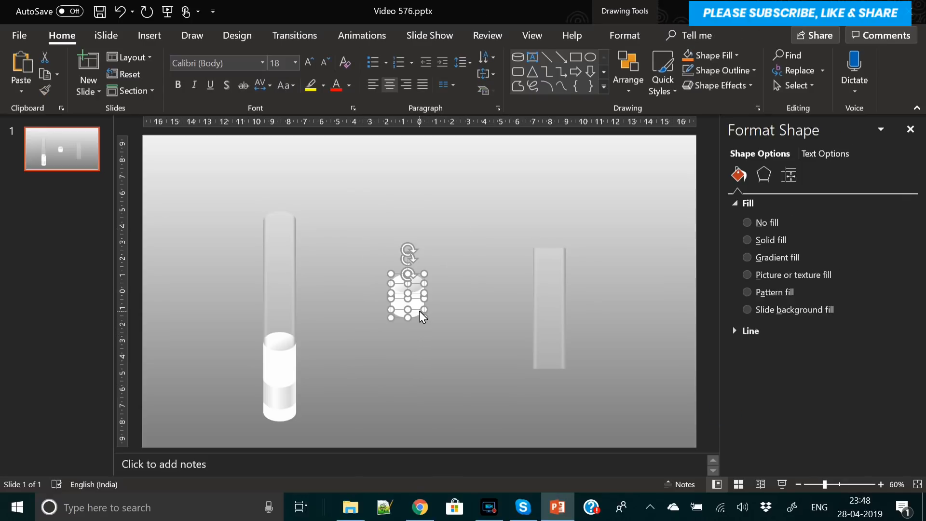
{"action": "left_click_drag", "start_coordinate": [413, 309], "coordinate": [283, 223]}
{"action": "left_click", "coordinate": [346, 243]}
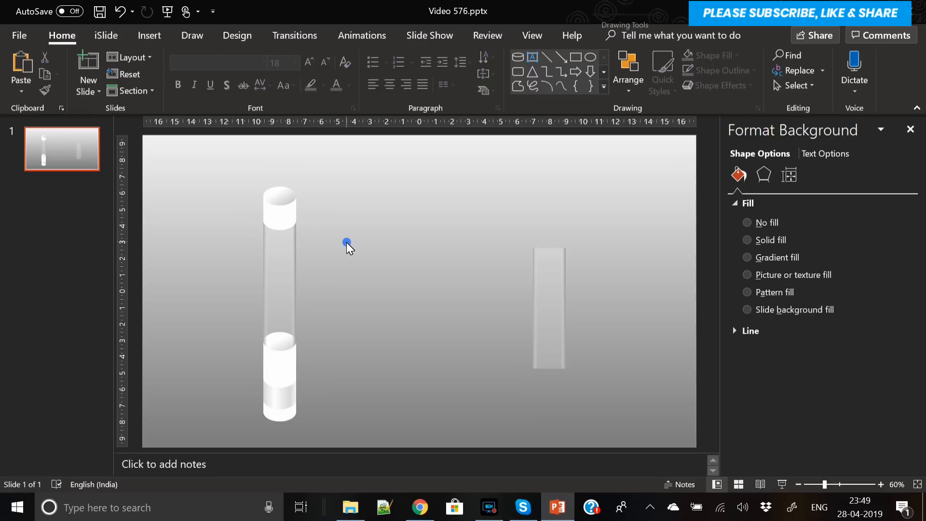
Step: Select the base, tube and cap, shift them slightly up, and group them
{"action": "left_click_drag", "start_coordinate": [225, 438], "coordinate": [364, 168]}
{"action": "mouse_move", "coordinate": [285, 269]}
{"action": "left_mouse_down"}
{"action": "mouse_move", "coordinate": [311, 250]}
{"action": "mouse_move", "coordinate": [291, 263]}
{"action": "left_mouse_up"}
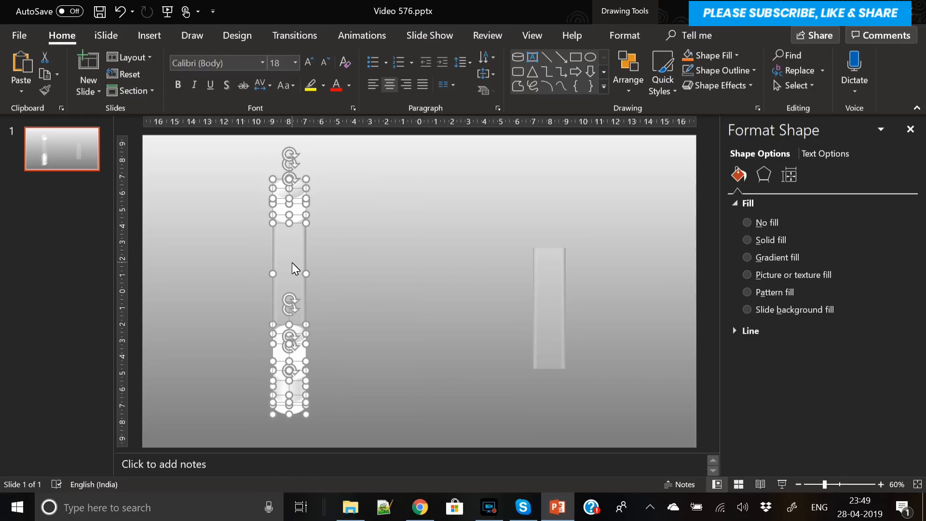
{"action": "key", "text": "ctrl+g"}
Step: Set the grouped cylinder's width to 2.5 cm and reduce its height to 13.18 cm
{"action": "left_click_drag", "start_coordinate": [311, 297], "coordinate": [316, 297]}
{"action": "left_click", "coordinate": [622, 35]}
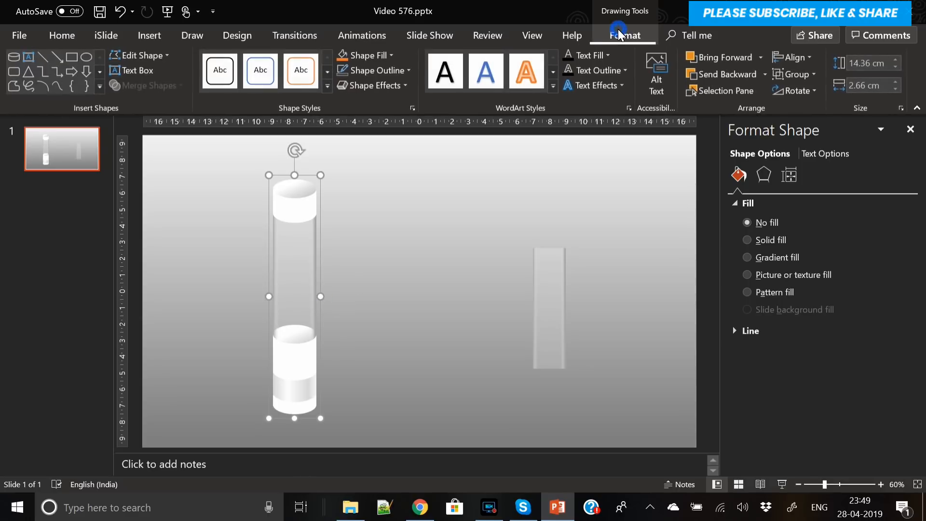
{"action": "left_click", "coordinate": [894, 91]}
{"action": "left_click", "coordinate": [894, 90]}
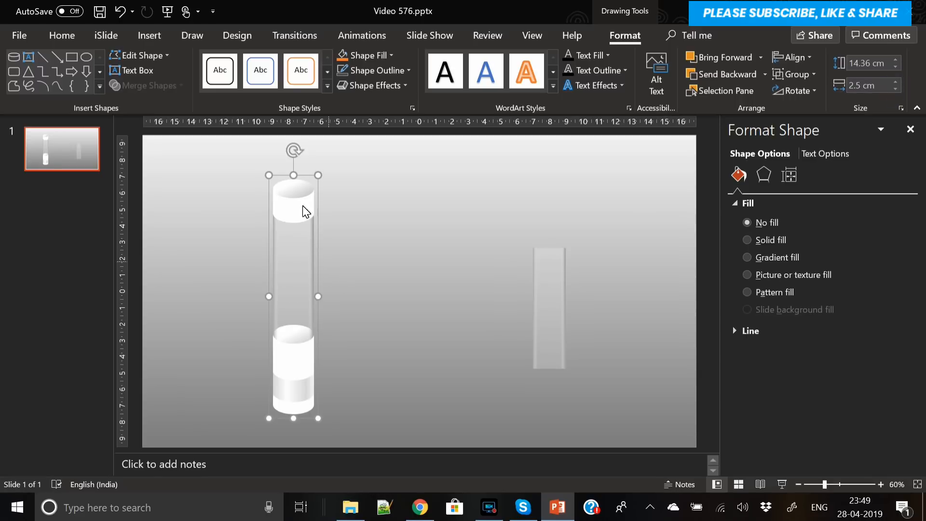
{"action": "left_click_drag", "start_coordinate": [294, 175], "coordinate": [294, 196]}
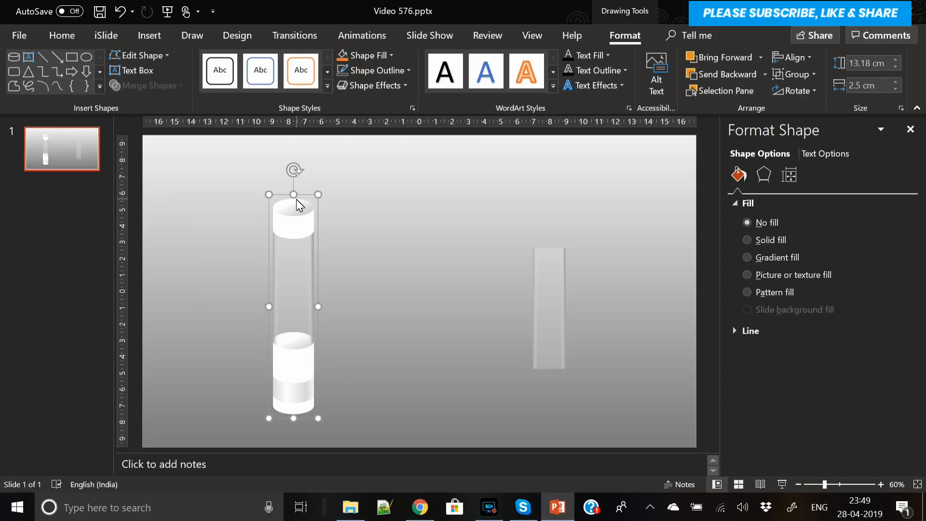
Step: Ungroup the cylinder made of the base, glass tube and cap, and deselect its parts
{"action": "right_click", "coordinate": [302, 276]}
{"action": "left_click", "coordinate": [374, 118]}
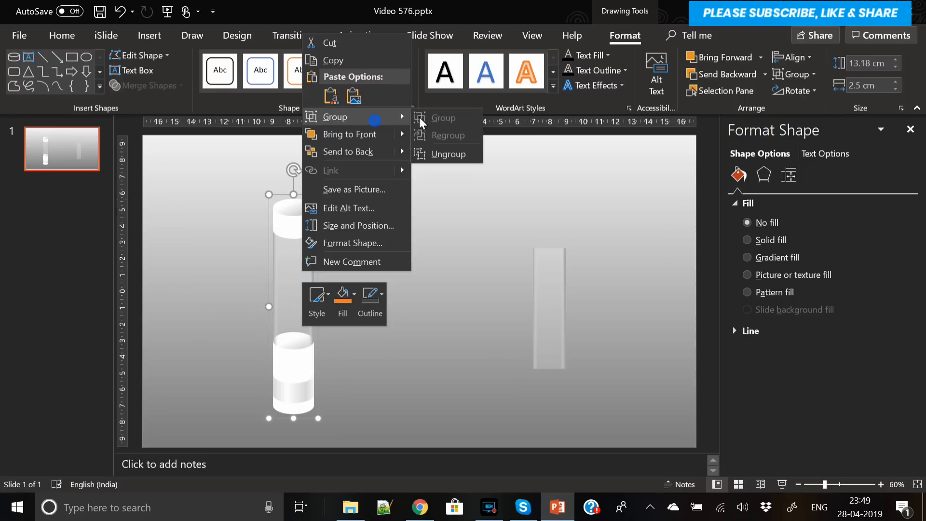
{"action": "left_click", "coordinate": [462, 159]}
{"action": "left_click", "coordinate": [372, 343]}
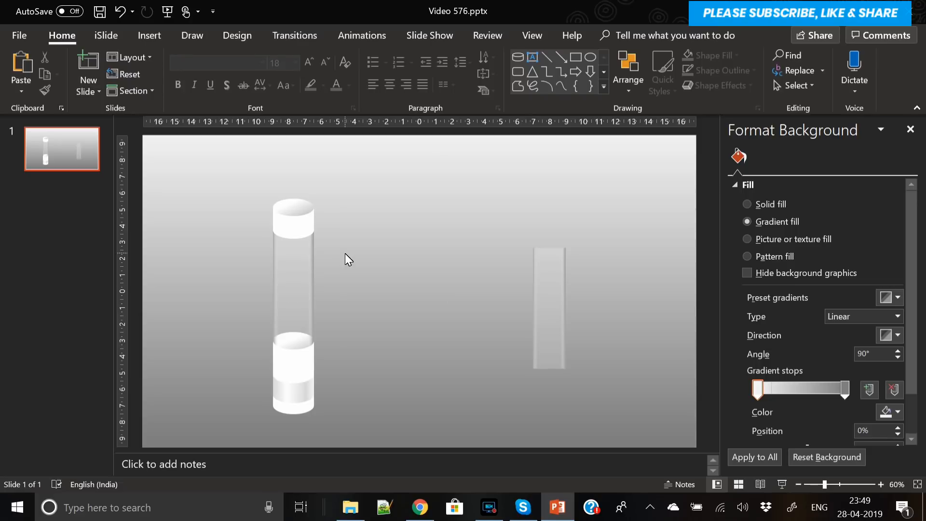
{"action": "left_click", "coordinate": [147, 41]}
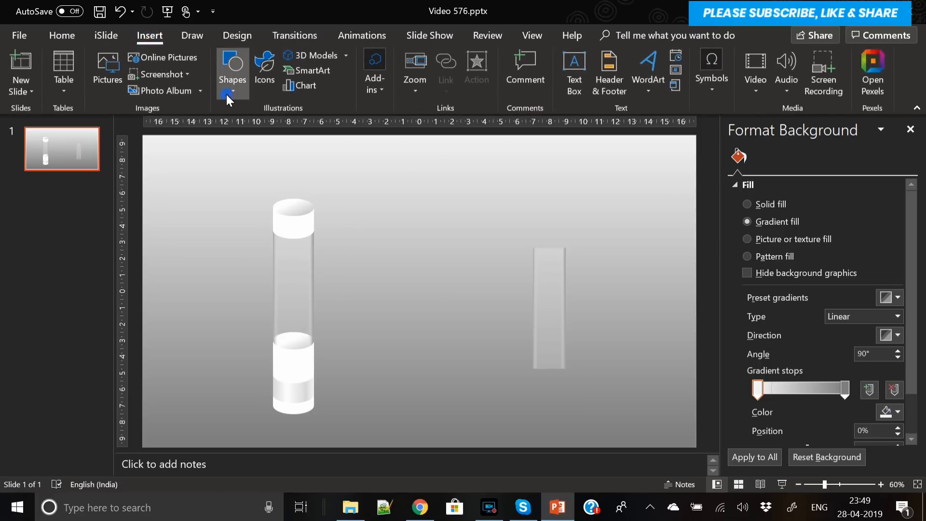
{"action": "left_click", "coordinate": [226, 92]}
{"action": "left_click", "coordinate": [282, 127]}
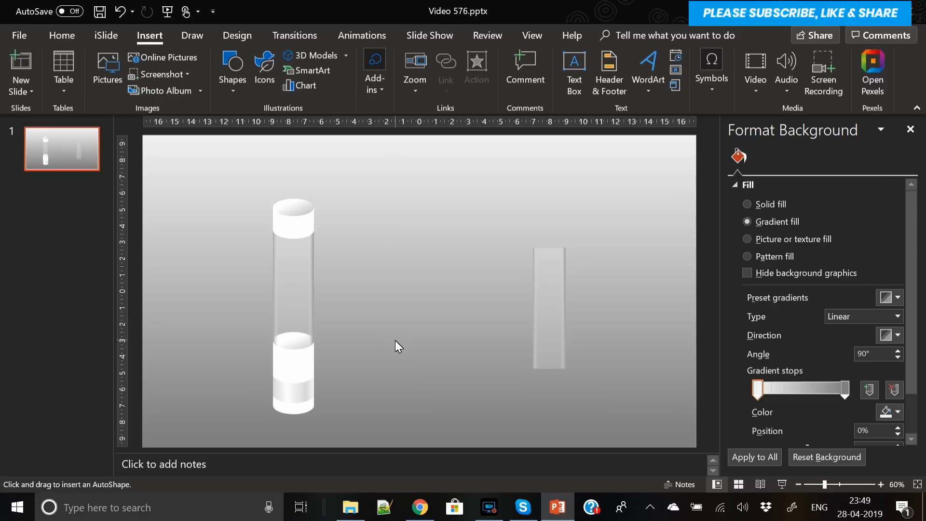
{"action": "left_click_drag", "start_coordinate": [375, 259], "coordinate": [412, 321]}
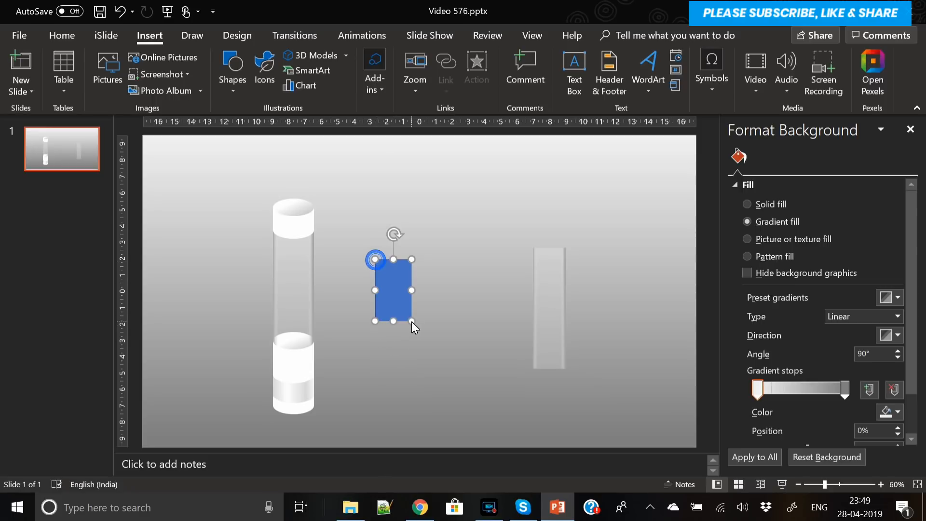
{"action": "key", "text": "Delete"}
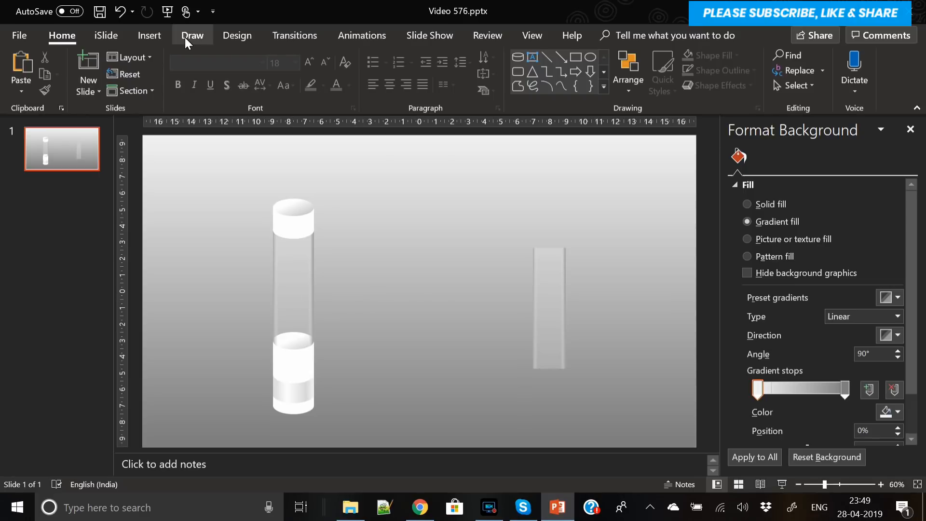
Step: Draw a rectangle about 4.69 cm tall between the two tubes and set its width to 2.5 cm
{"action": "left_click", "coordinate": [150, 35]}
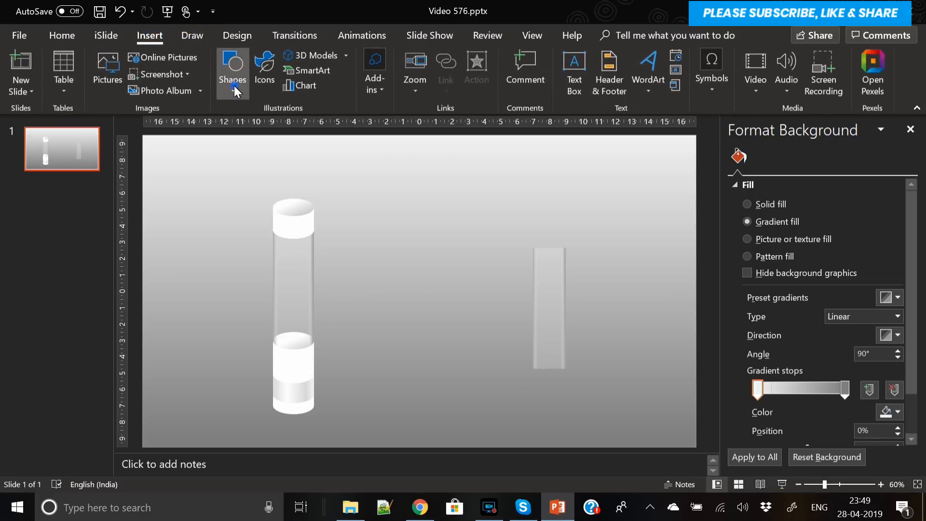
{"action": "left_click", "coordinate": [234, 85]}
{"action": "left_click", "coordinate": [288, 126]}
{"action": "left_click_drag", "start_coordinate": [387, 264], "coordinate": [425, 341]}
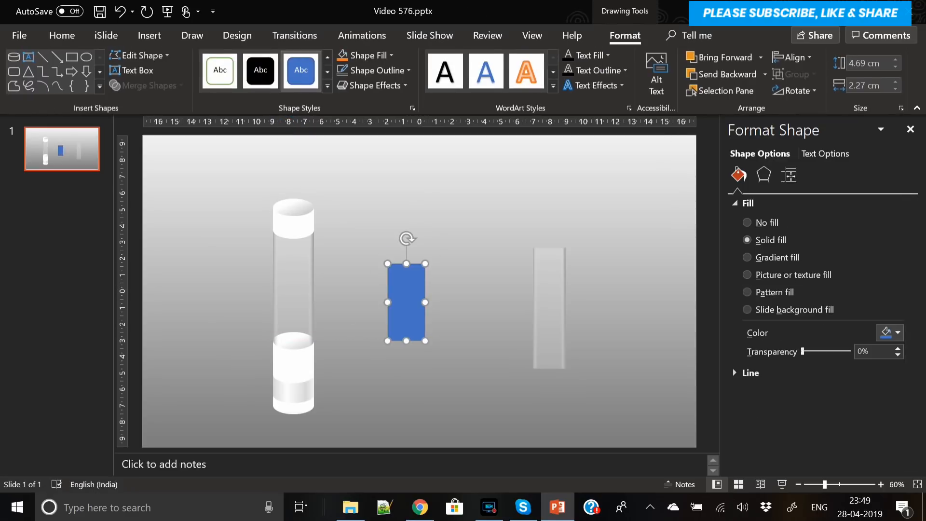
{"action": "left_click", "coordinate": [896, 82]}
{"action": "left_click", "coordinate": [896, 81]}
{"action": "left_click", "coordinate": [896, 82]}
{"action": "left_click", "coordinate": [895, 81]}
{"action": "left_click", "coordinate": [895, 90]}
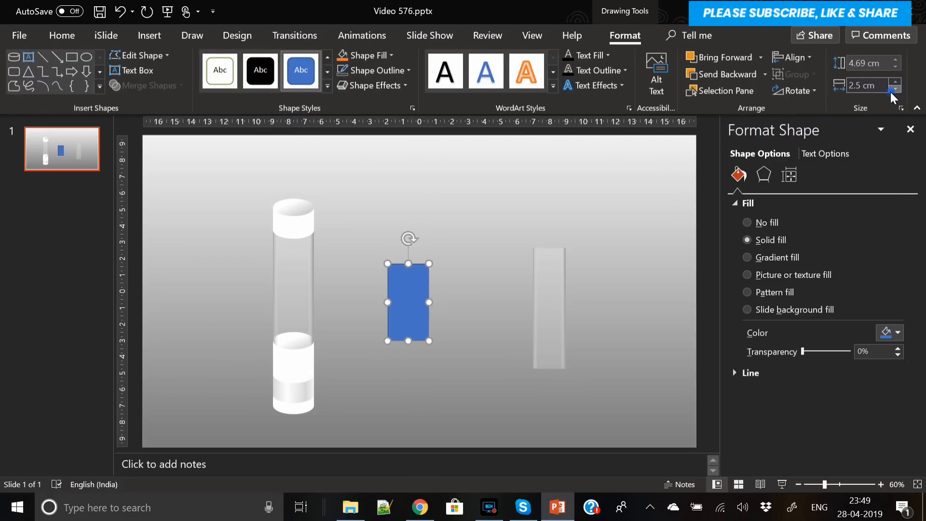
Step: Place copies of the cap's top ellipse over both ends of the blue rectangle and shorten the rectangle to 3.02 cm
{"action": "left_click", "coordinate": [293, 270]}
{"action": "left_click", "coordinate": [426, 265]}
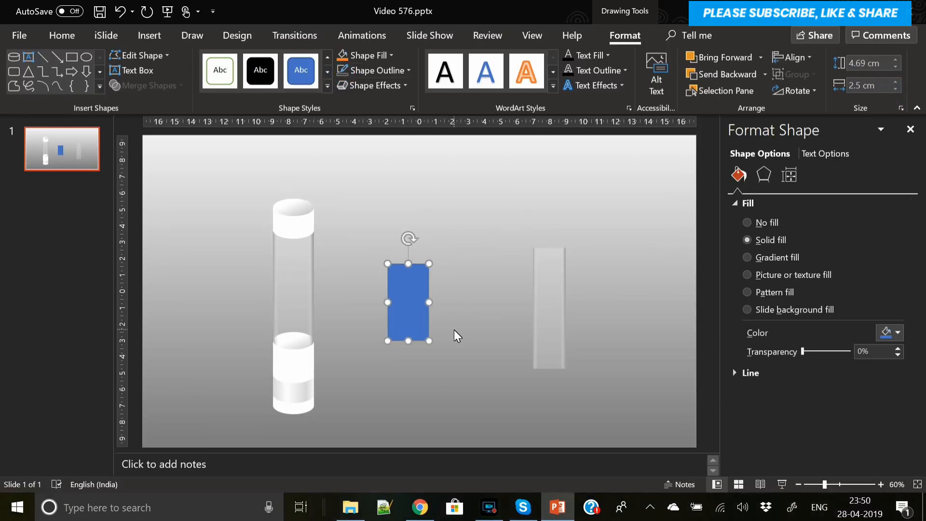
{"action": "left_click", "coordinate": [292, 213]}
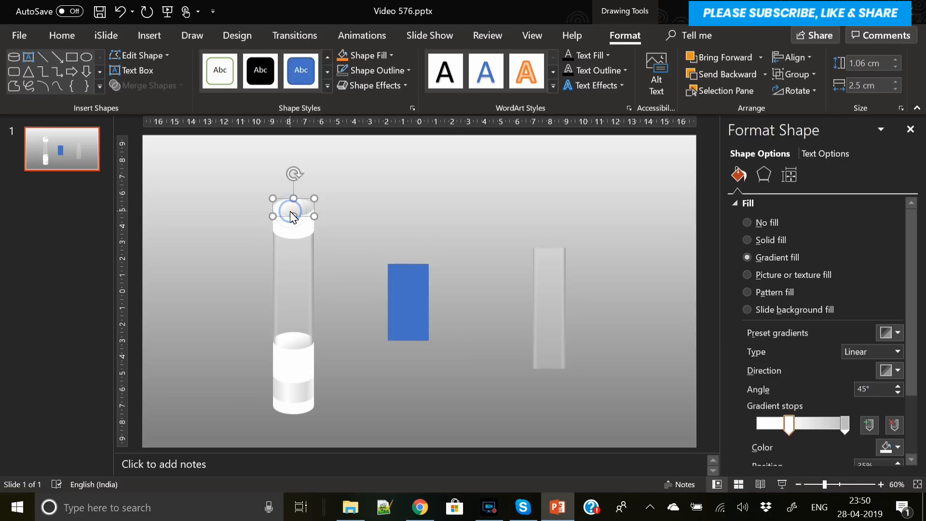
{"action": "key", "text": "ctrl+v"}
{"action": "left_click_drag", "start_coordinate": [293, 213], "coordinate": [413, 293]}
{"action": "key", "text": "ctrl+v"}
{"action": "left_click", "coordinate": [415, 292]}
{"action": "left_click", "coordinate": [414, 267]}
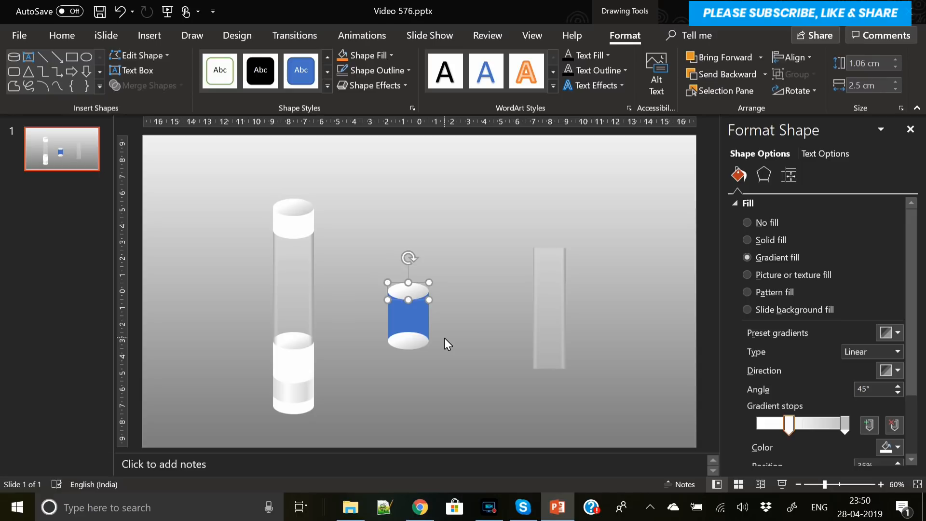
Step: Give the blue rectangle a gradient fill and color its first gradient stop orange from the standard colors
{"action": "left_click", "coordinate": [409, 319]}
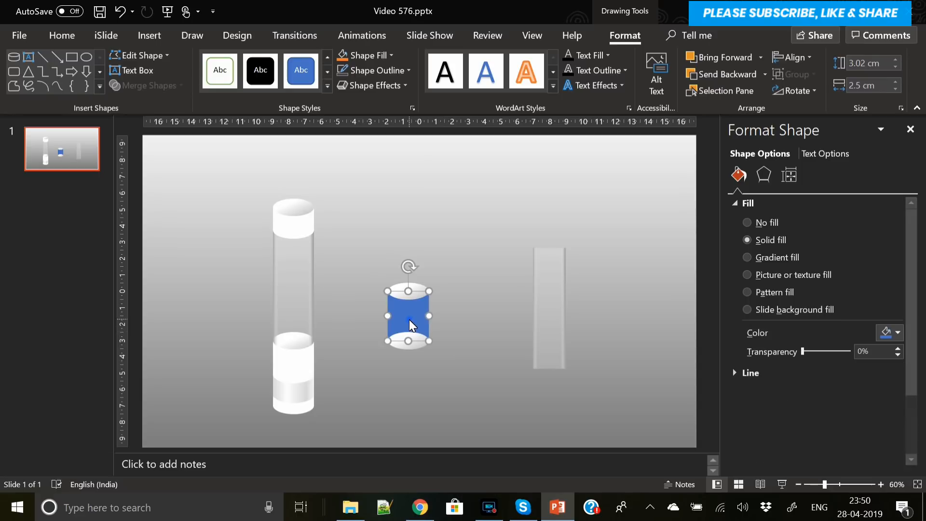
{"action": "left_click", "coordinate": [769, 257]}
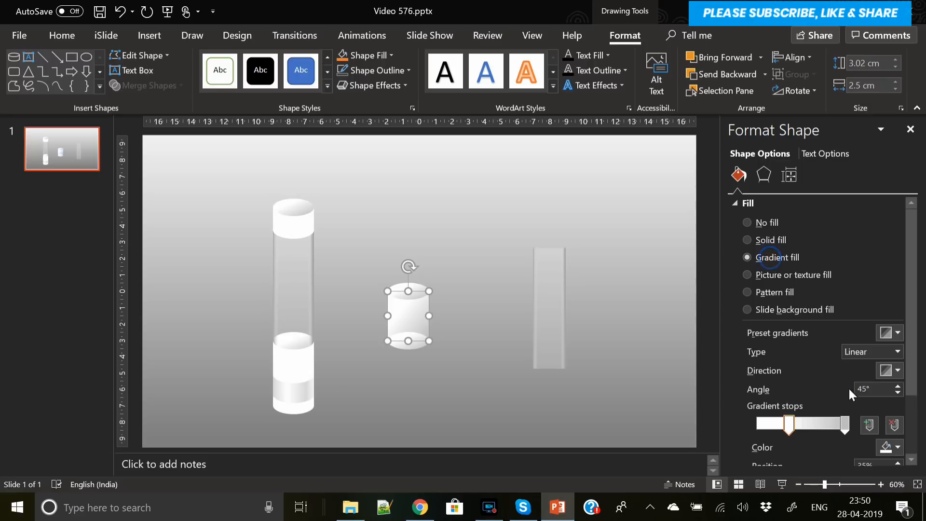
{"action": "left_click", "coordinate": [893, 450]}
{"action": "left_click", "coordinate": [864, 412]}
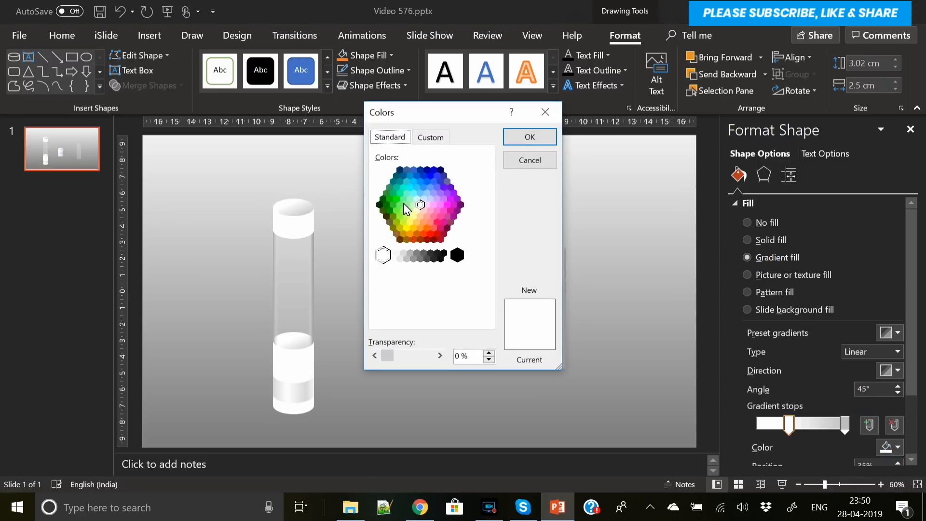
{"action": "left_click", "coordinate": [404, 204]}
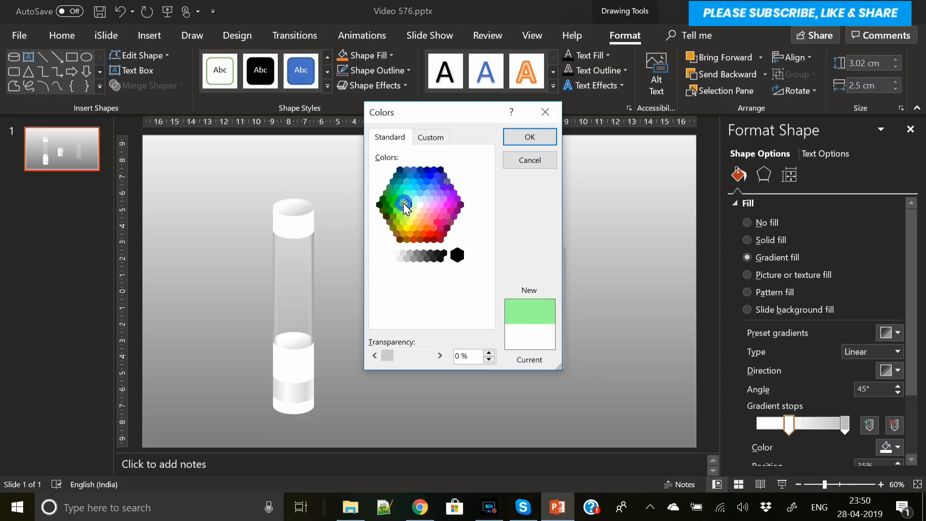
{"action": "left_click", "coordinate": [435, 227]}
{"action": "left_click", "coordinate": [428, 227]}
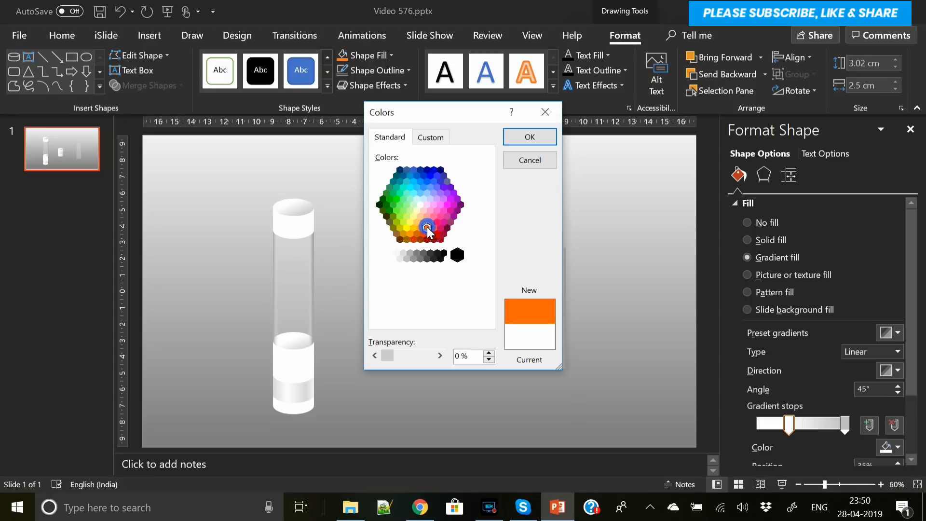
{"action": "left_click", "coordinate": [528, 139]}
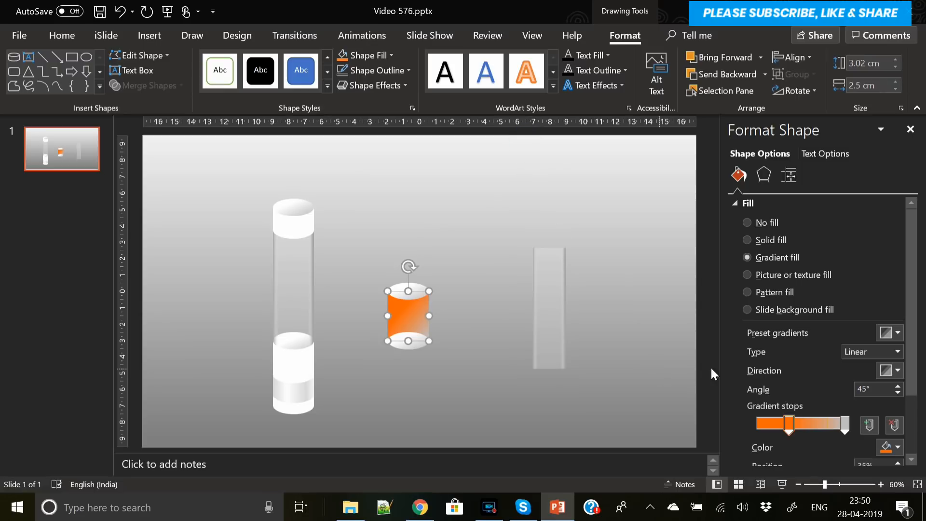
Step: Color the rectangle's last gradient stop red from the standard colors
{"action": "left_click", "coordinate": [842, 425]}
{"action": "left_click", "coordinate": [881, 449]}
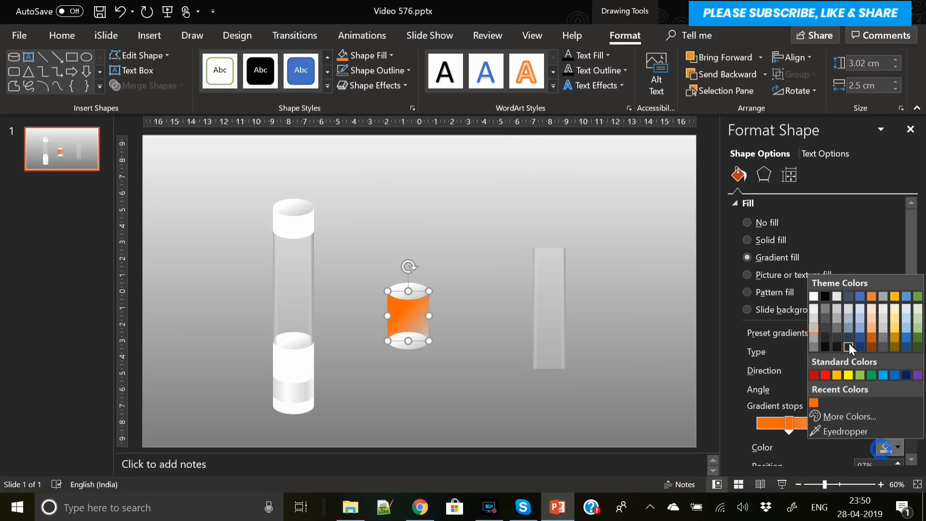
{"action": "left_click", "coordinate": [835, 417]}
{"action": "left_click", "coordinate": [386, 138]}
{"action": "left_click", "coordinate": [430, 233]}
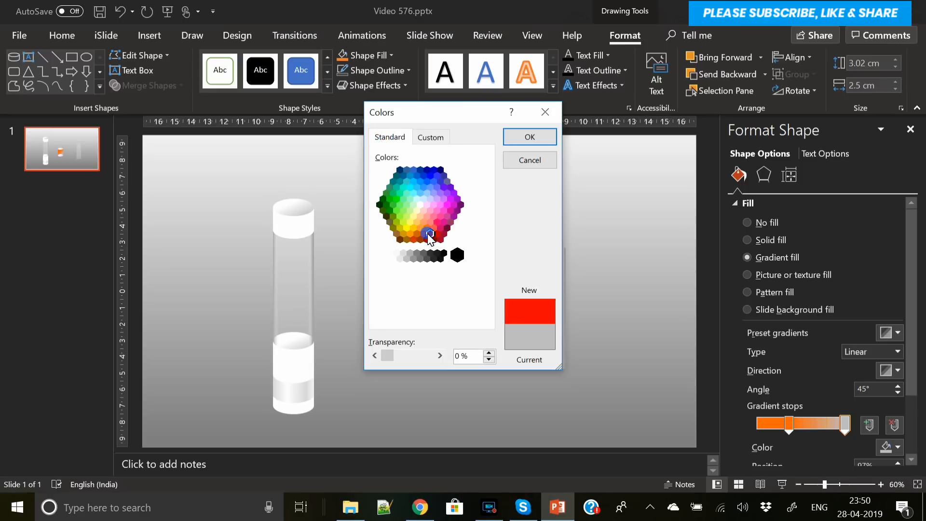
{"action": "left_click", "coordinate": [529, 137]}
{"action": "left_click", "coordinate": [475, 323]}
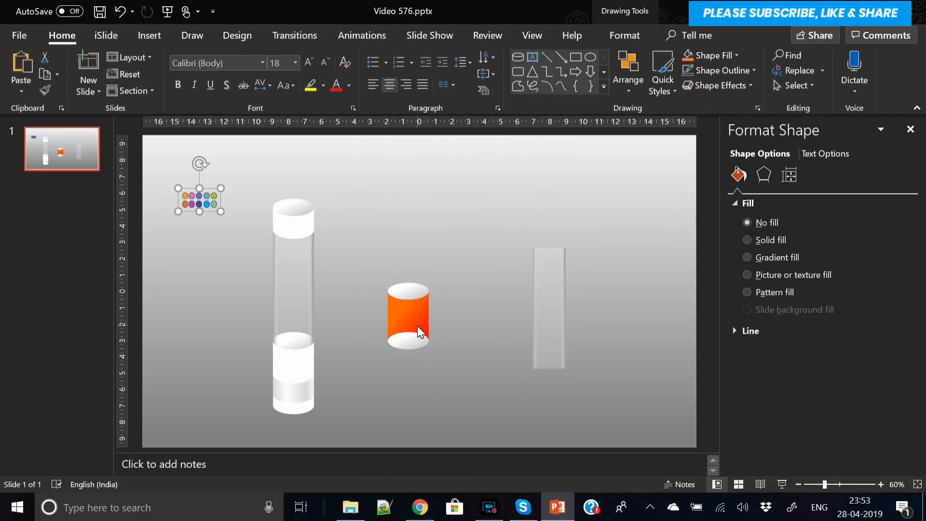
Step: Recolor the rectangle's first gradient stop by sampling the light orange circle in the small color palette with the Eyedropper
{"action": "left_click", "coordinate": [418, 326]}
{"action": "left_click", "coordinate": [791, 428]}
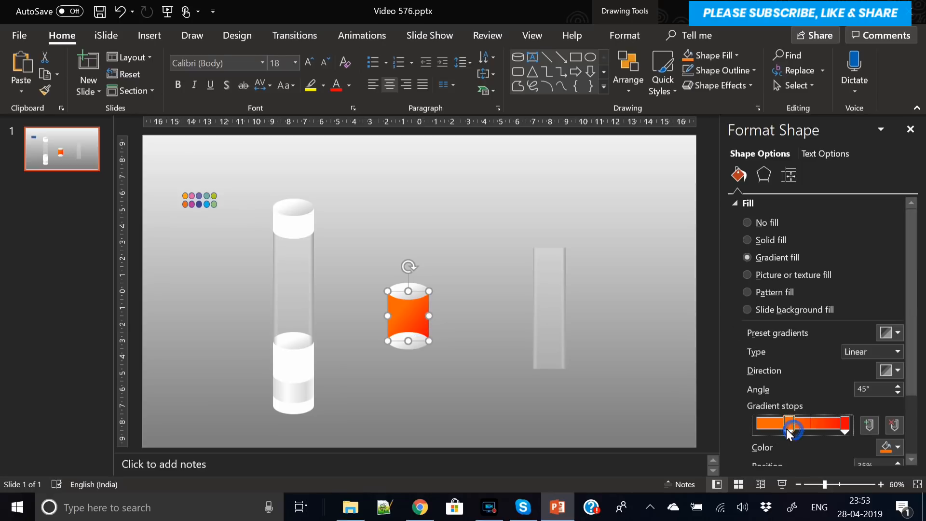
{"action": "left_click", "coordinate": [885, 452]}
{"action": "left_click", "coordinate": [868, 434]}
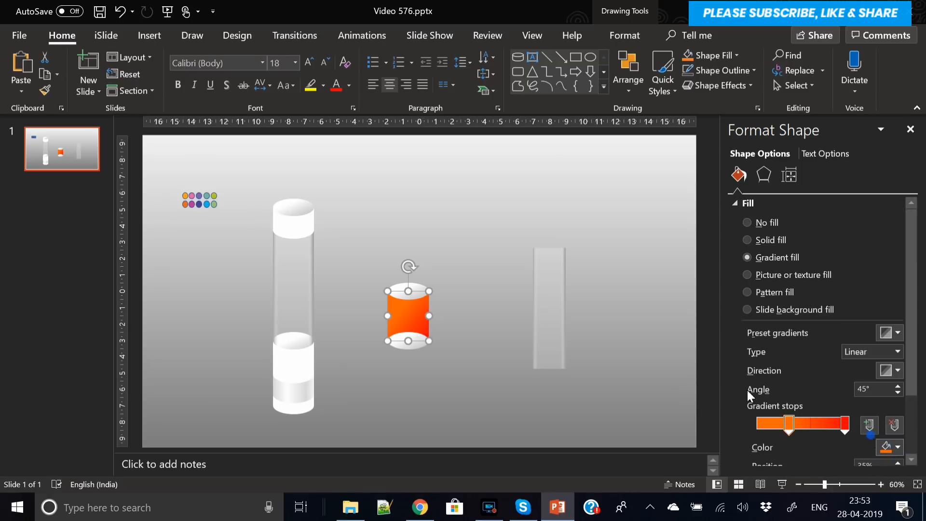
{"action": "left_click", "coordinate": [185, 196]}
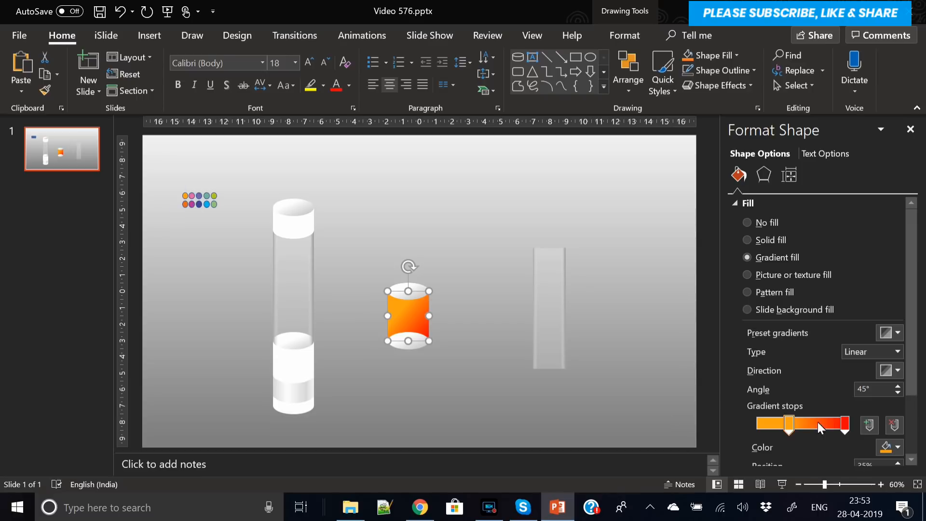
Step: Sample the palette's dark orange circle for the rectangle's last gradient stop and set the linear gradient to 90°
{"action": "left_click", "coordinate": [847, 429]}
{"action": "left_click", "coordinate": [890, 447]}
{"action": "left_click", "coordinate": [864, 432]}
{"action": "left_click", "coordinate": [185, 205]}
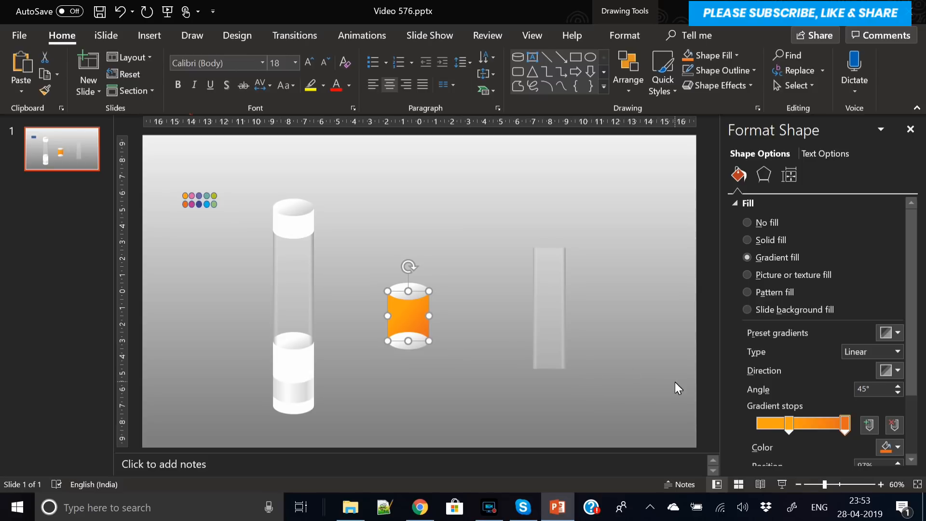
{"action": "left_click", "coordinate": [892, 370]}
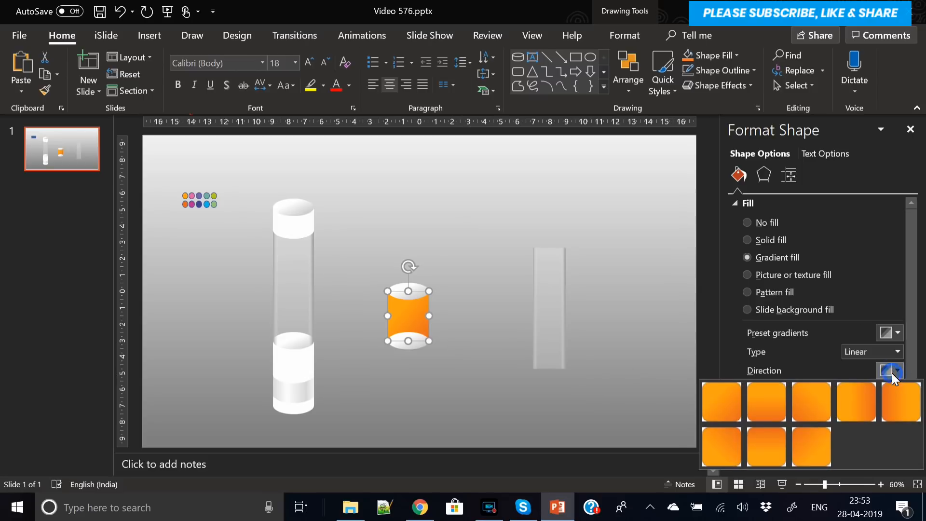
{"action": "left_click", "coordinate": [768, 438]}
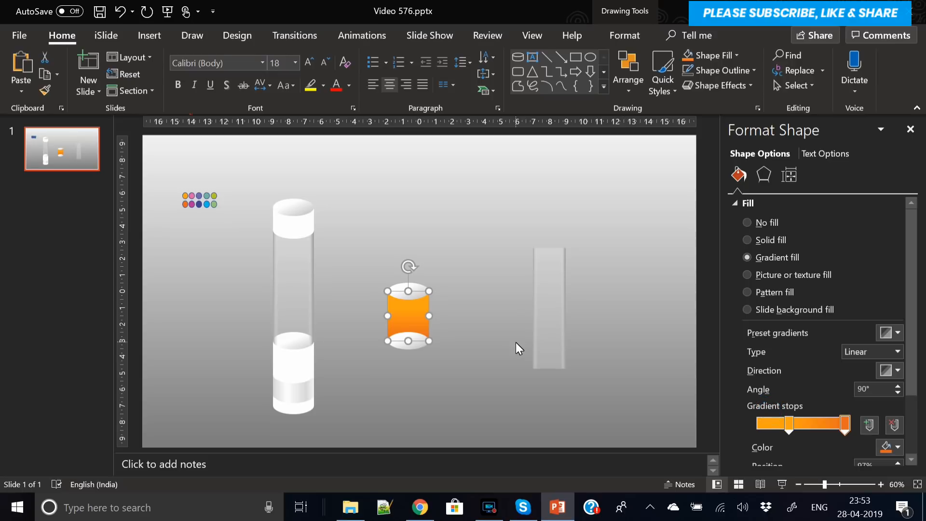
Step: Recolor the lower ellipse's white gradient stop with the light orange sampled from the palette
{"action": "left_click", "coordinate": [406, 350]}
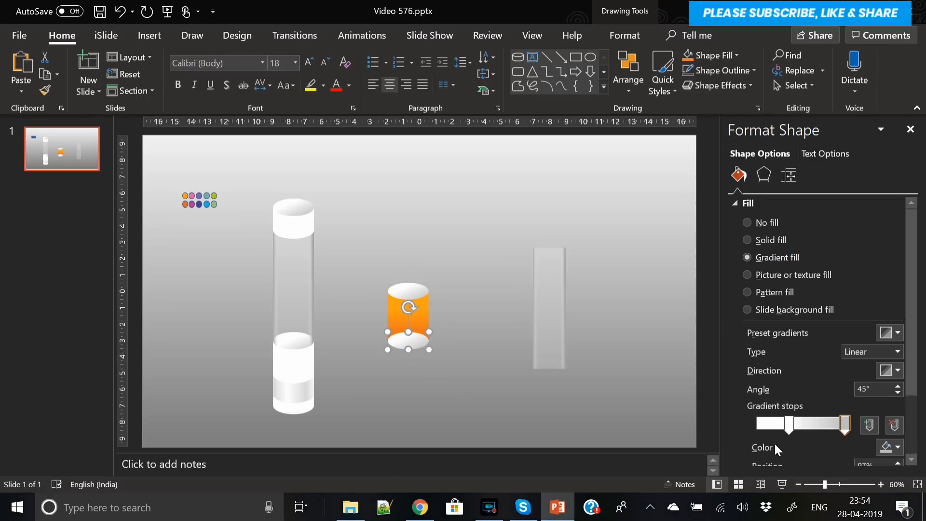
{"action": "left_click", "coordinate": [788, 425]}
{"action": "left_click", "coordinate": [889, 447]}
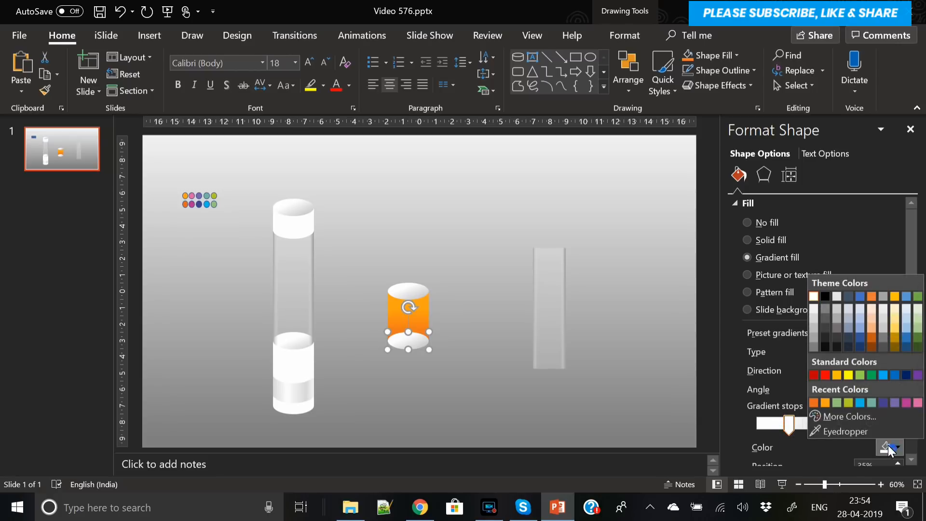
{"action": "left_click", "coordinate": [860, 430]}
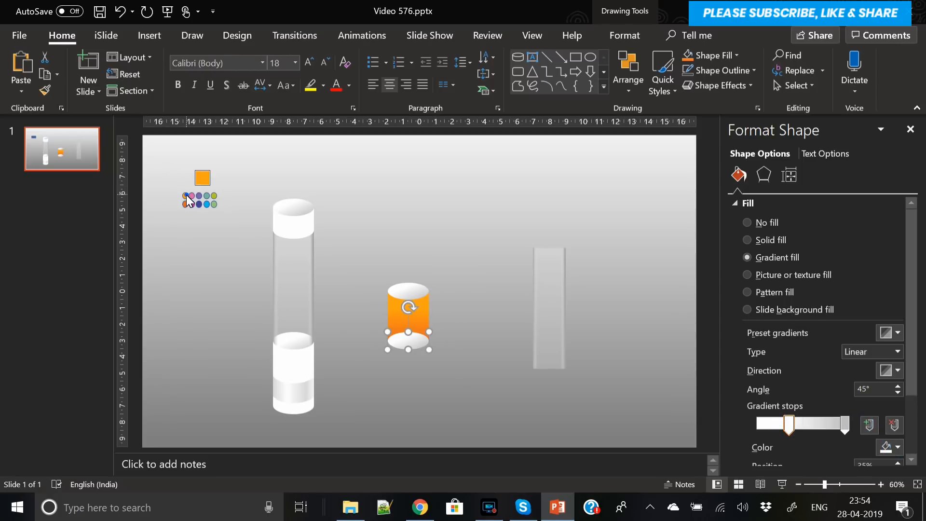
{"action": "left_click", "coordinate": [185, 196]}
Step: Recolor the lower ellipse's gray gradient stop with the dark orange sampled from the palette, and deselect the ellipse
{"action": "left_click", "coordinate": [846, 425]}
{"action": "left_click", "coordinate": [890, 447]}
{"action": "left_click", "coordinate": [863, 430]}
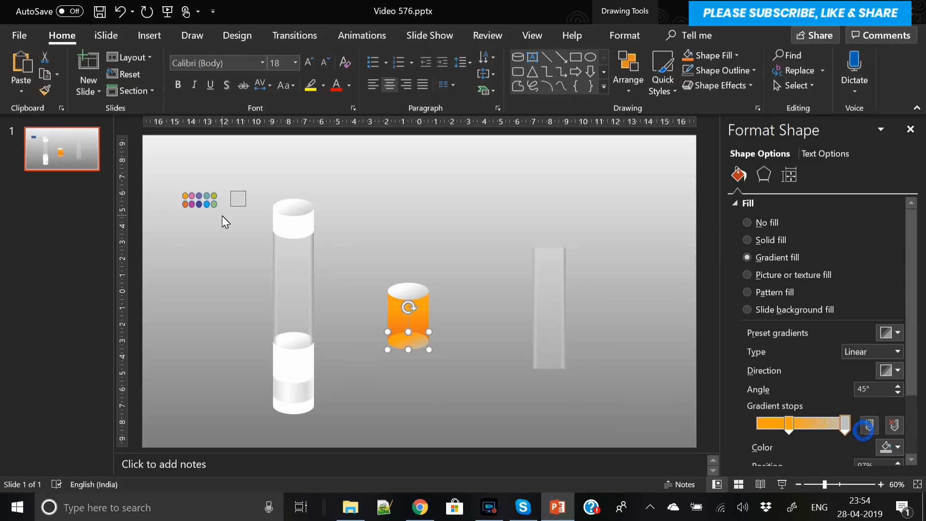
{"action": "left_click", "coordinate": [185, 207]}
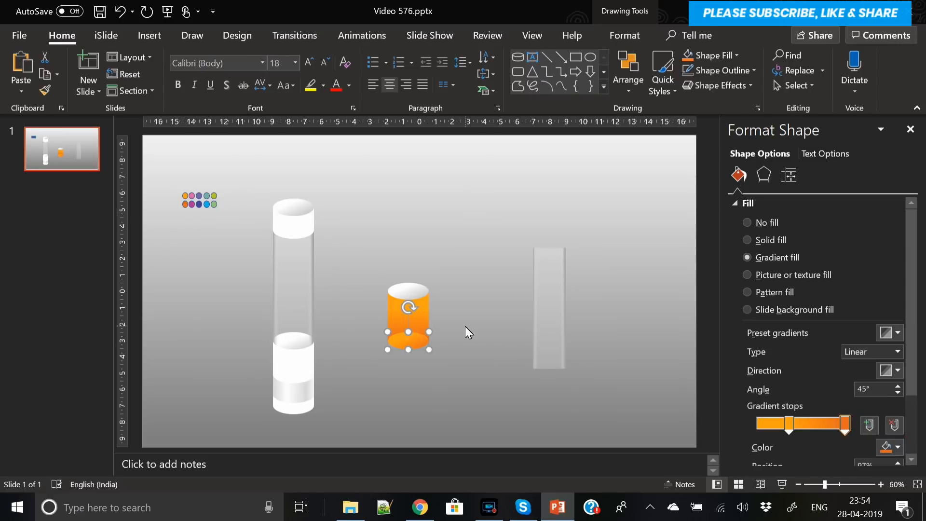
{"action": "scroll", "coordinate": [805, 424], "scroll_direction": "down", "scroll_amount": 2}
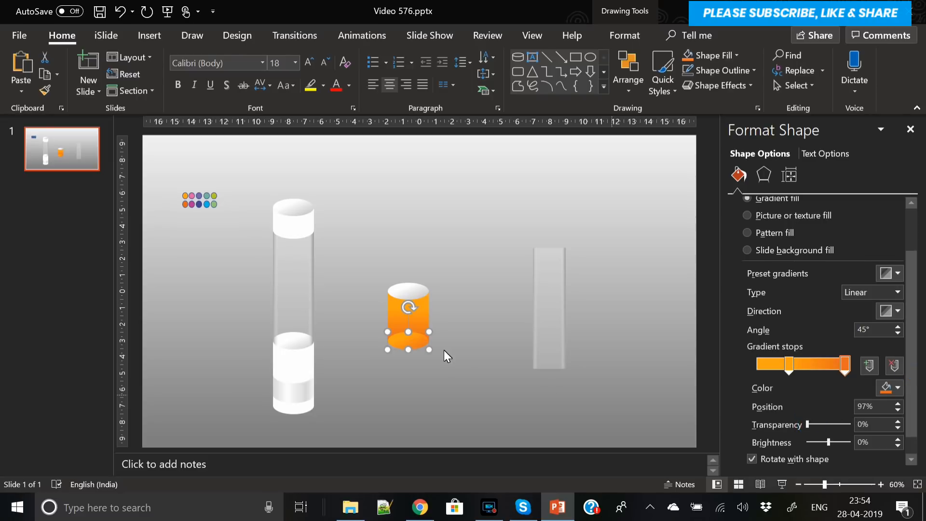
{"action": "left_click", "coordinate": [427, 347]}
{"action": "left_click", "coordinate": [436, 392]}
Step: Copy the lower ellipse's orange gradient formatting onto the upper ellipse with Format Painter
{"action": "left_click", "coordinate": [404, 290]}
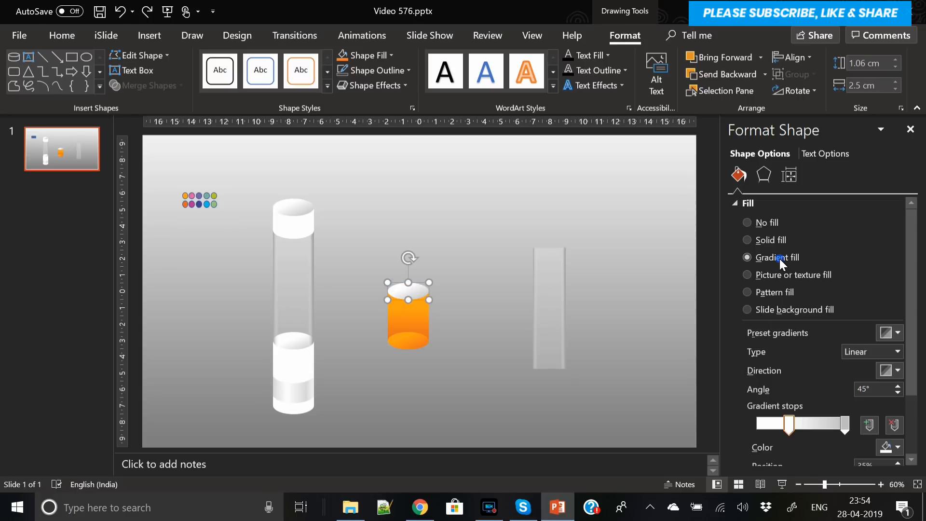
{"action": "left_click", "coordinate": [398, 348]}
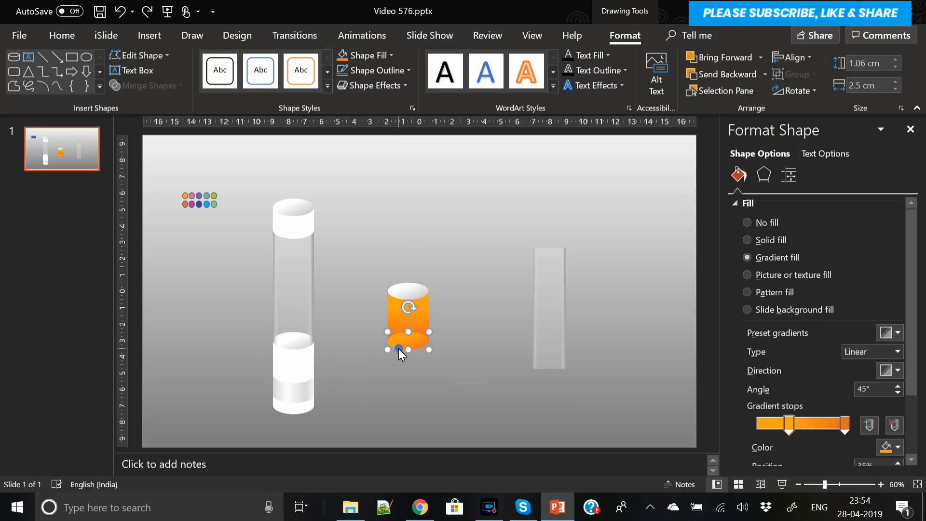
{"action": "left_click", "coordinate": [54, 36]}
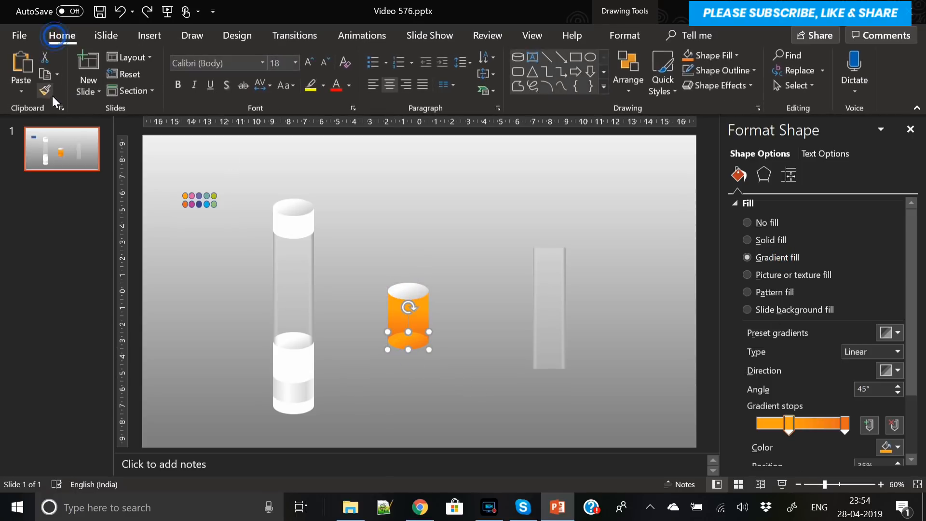
{"action": "left_click", "coordinate": [48, 90]}
{"action": "left_click", "coordinate": [406, 288]}
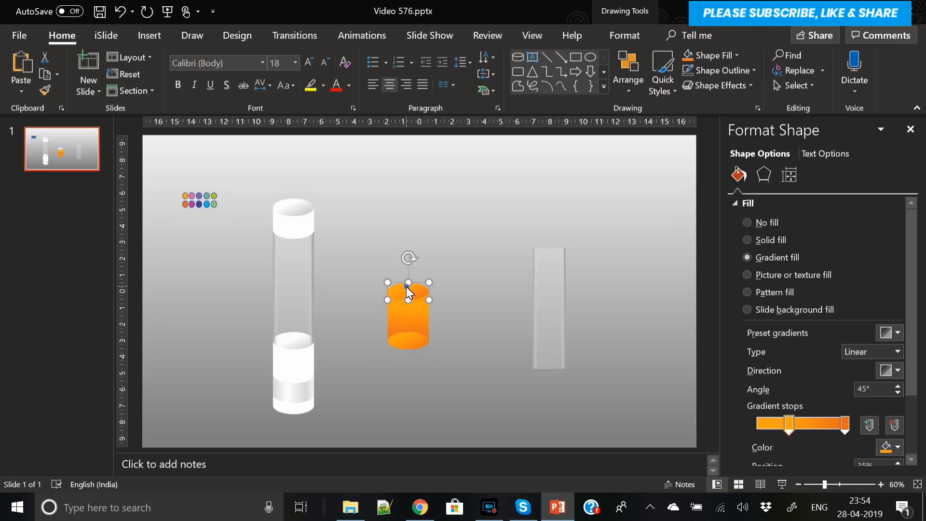
{"action": "left_click", "coordinate": [487, 395]}
{"action": "key", "text": "ctrl+z"}
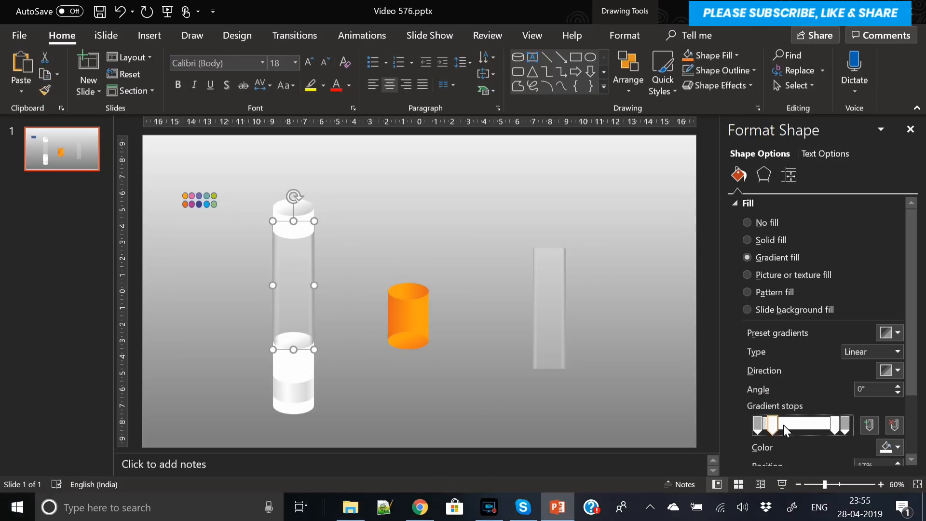
Step: Add a gradient stop at 27% to the glass tube and move the white stop before it to 20%
{"action": "left_click", "coordinate": [782, 425]}
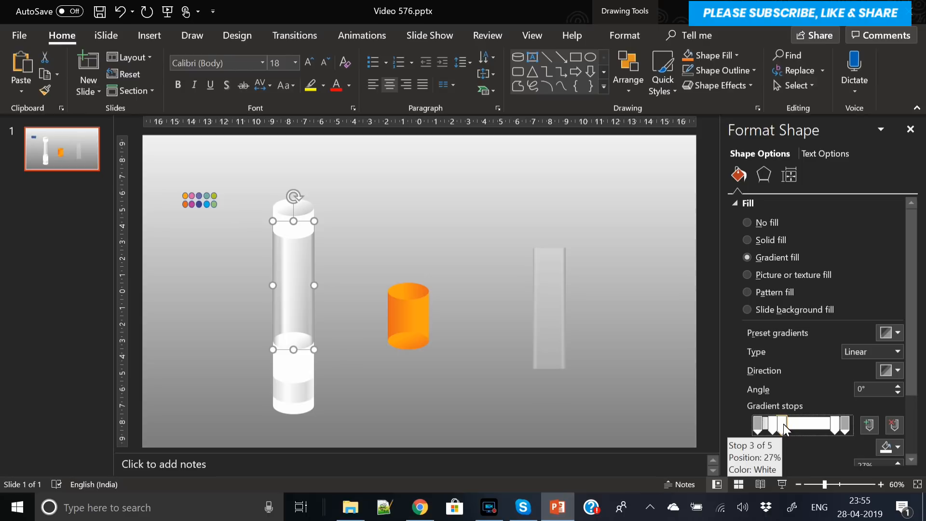
{"action": "mouse_move", "coordinate": [776, 427]}
{"action": "left_mouse_down"}
{"action": "mouse_move", "coordinate": [766, 431]}
{"action": "mouse_move", "coordinate": [780, 430]}
{"action": "left_mouse_up"}
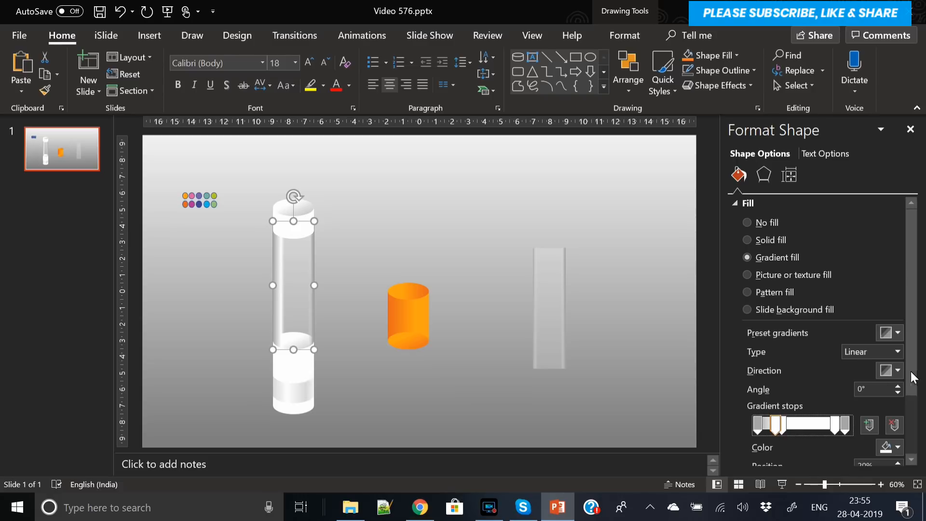